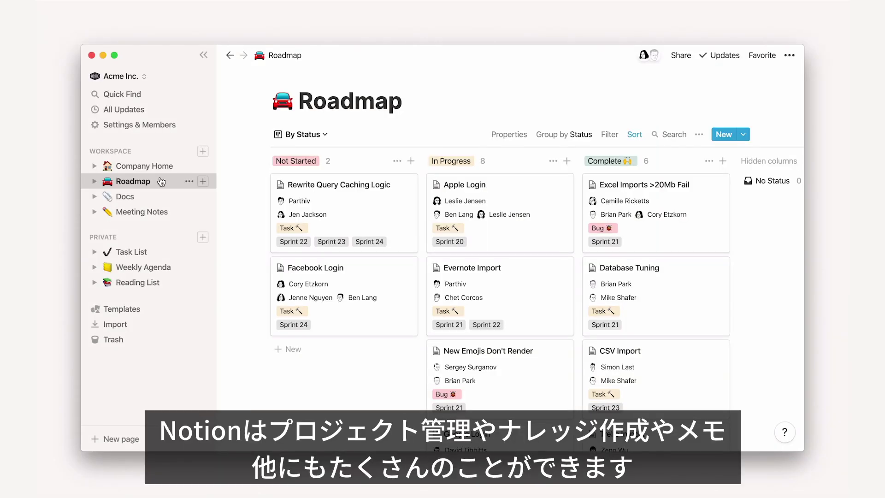
- Browse the Docs and Meeting Notes pages, then land on Company Home
click(163, 197)
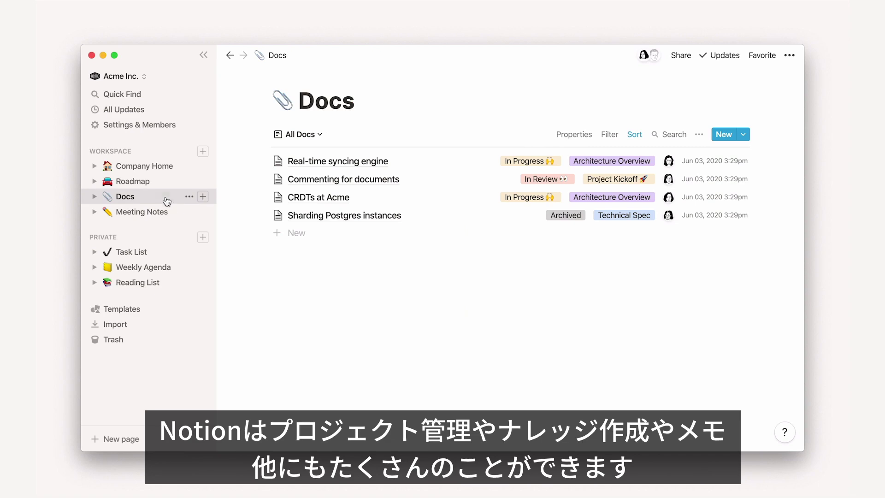
click(174, 212)
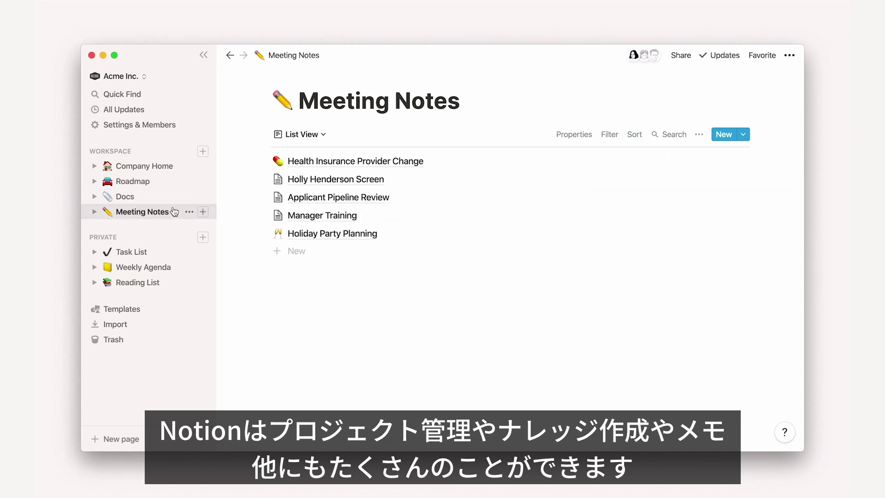
click(180, 166)
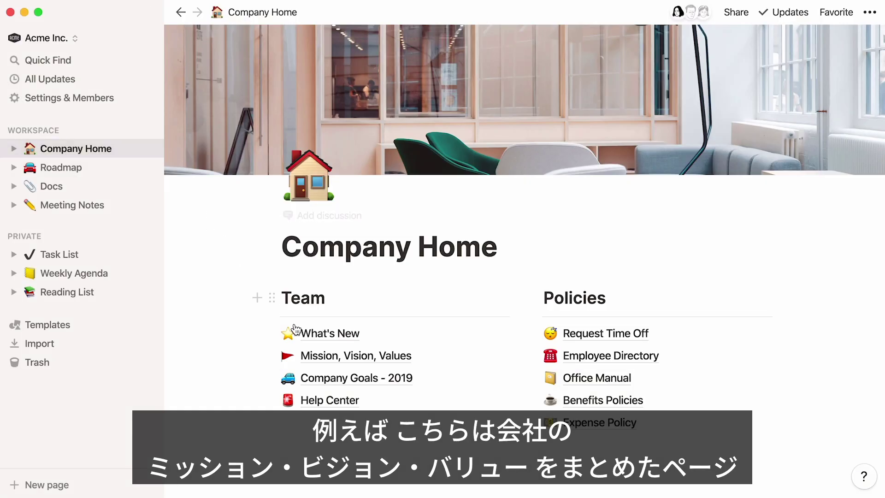
- On Mission, Vision, Values, hide the sidebar and type the 'tools for the mind' mission under Mission
click(318, 355)
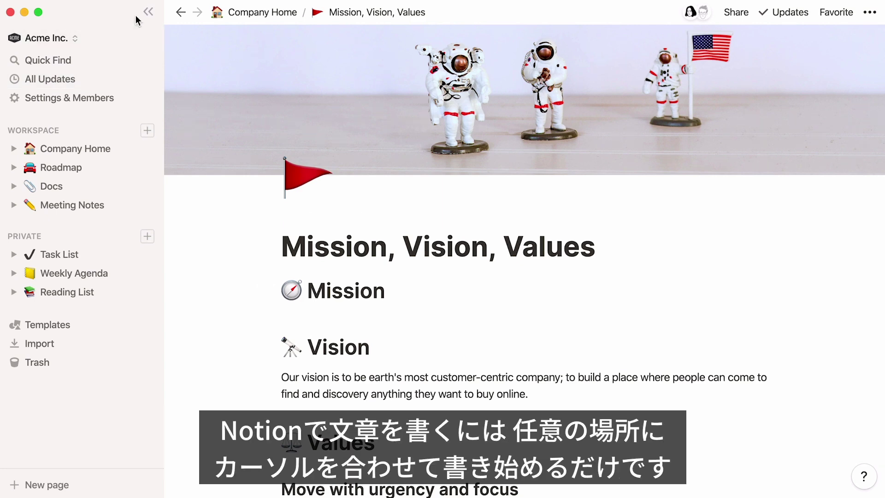
click(148, 12)
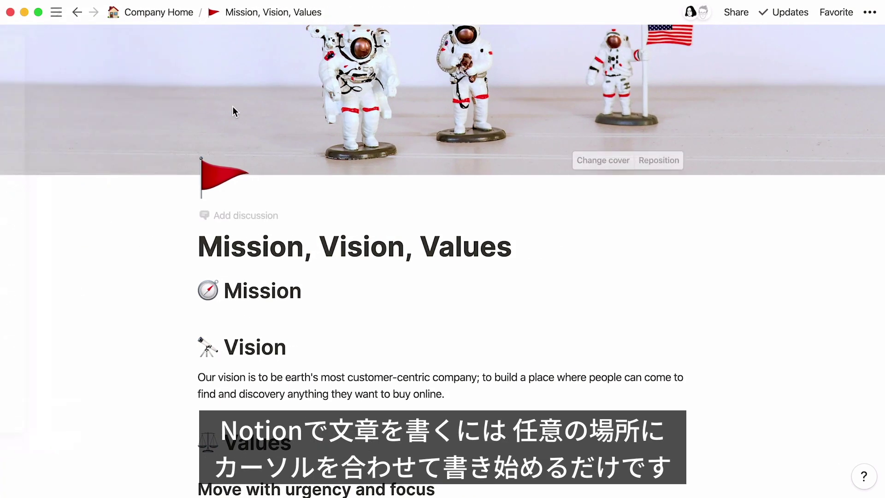
click(350, 290)
key(Return)
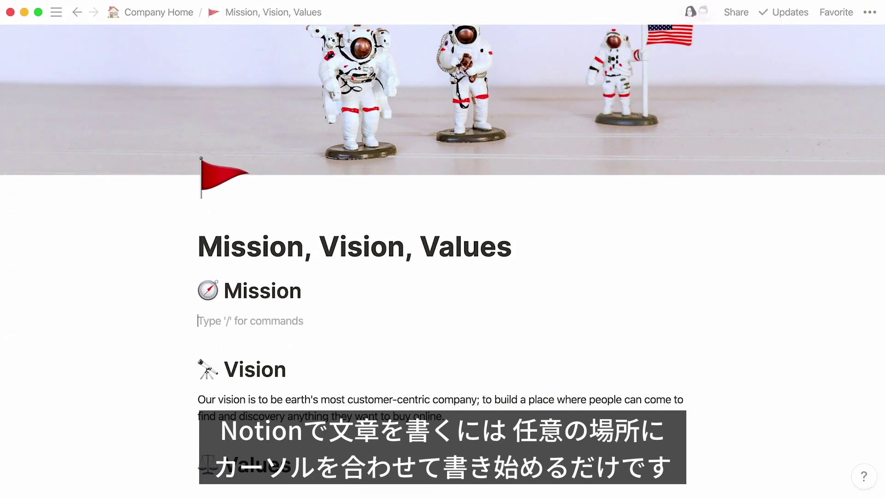
text(To make a contribution to the world by mak)
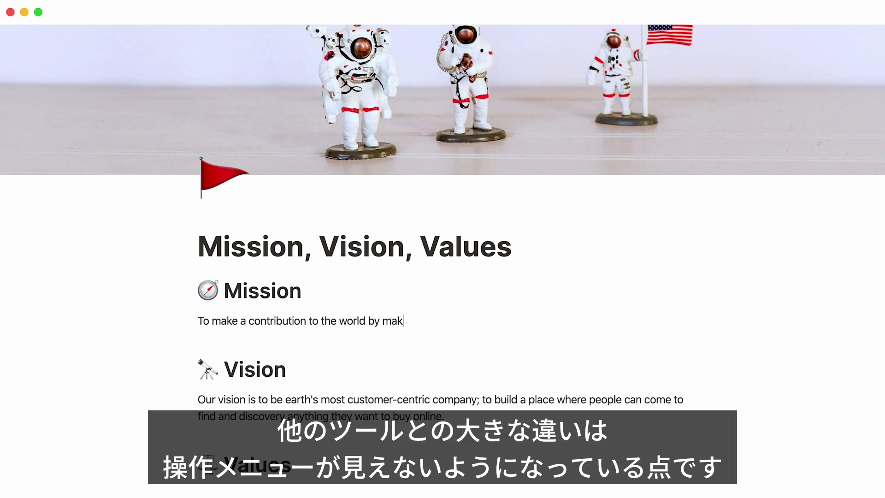
text(ing tools for the mind that advance humankind.)
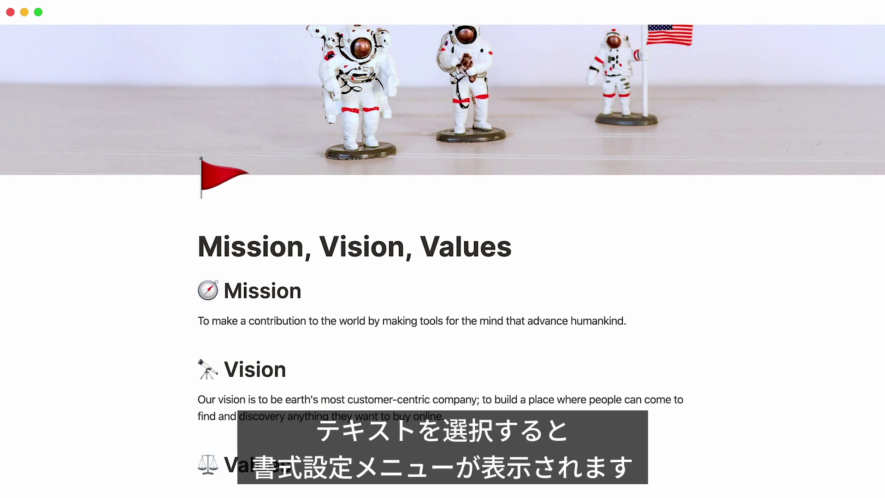
- Preview Turn into options for the mission sentence unchanged, then add an empty block below it
triple_click(300, 323)
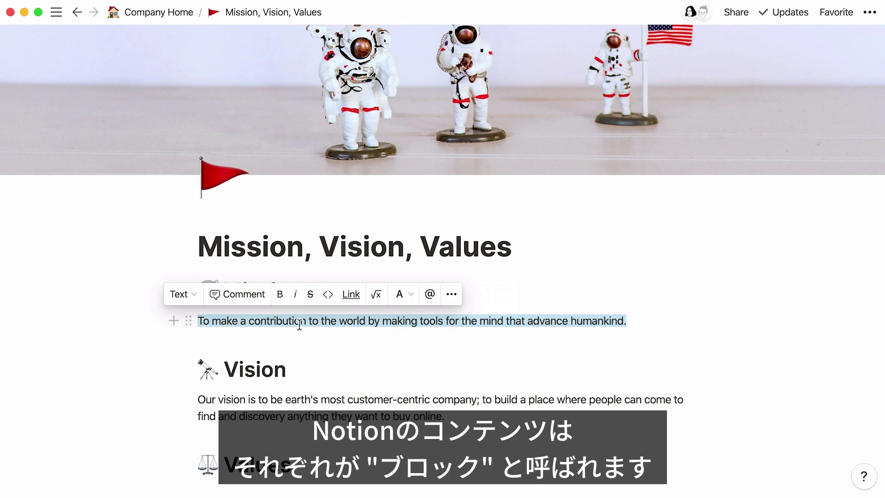
click(196, 297)
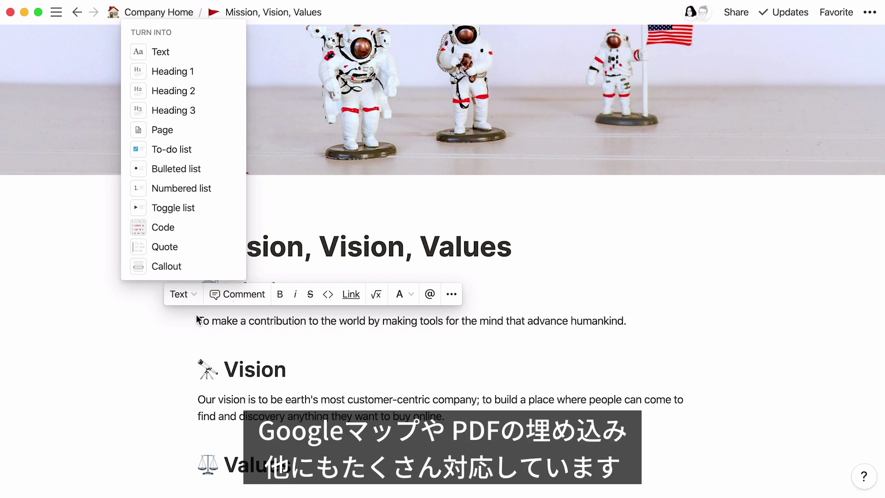
click(635, 319)
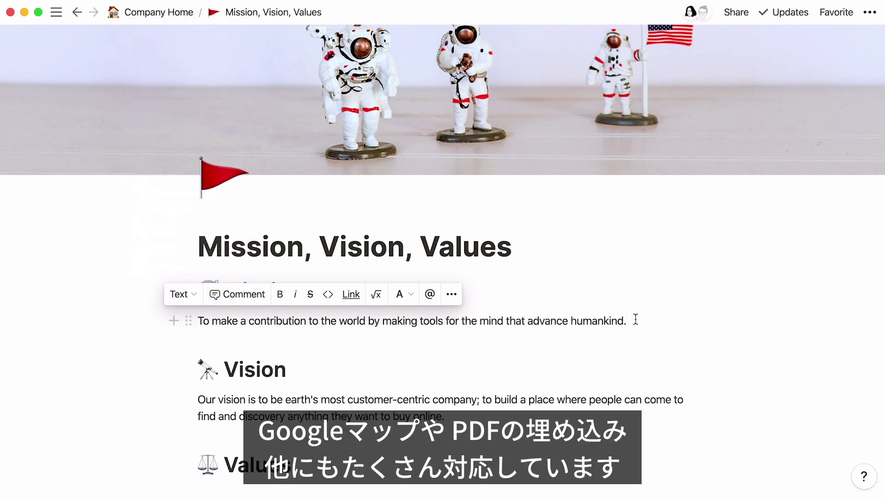
key(Return)
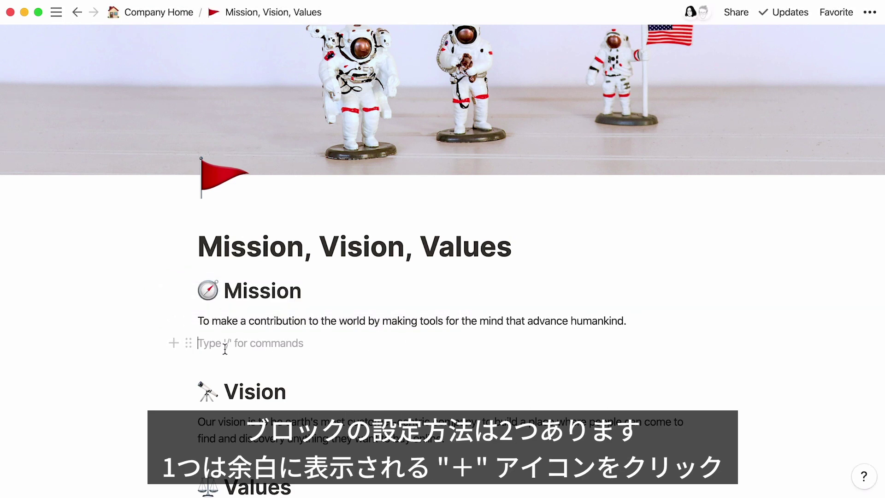
- Turn the empty block under the mission sentence into a bulleted list item using /bullet
click(174, 345)
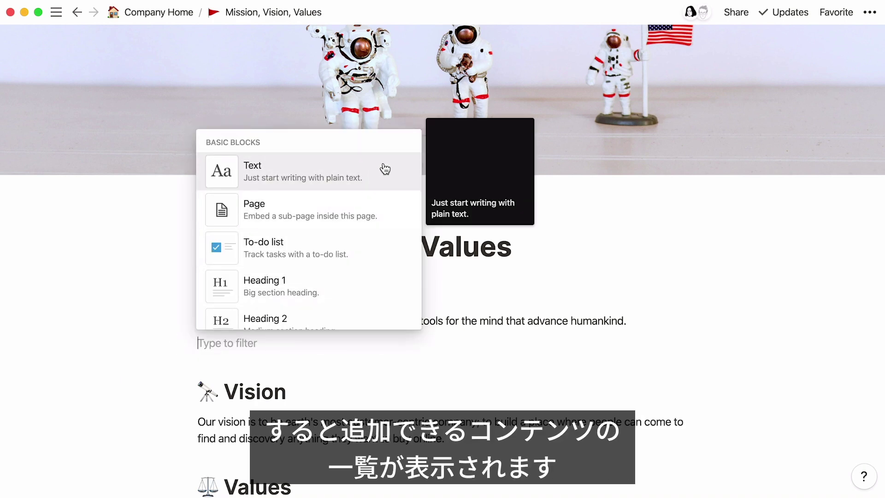
scroll(385, 169, down, 10)
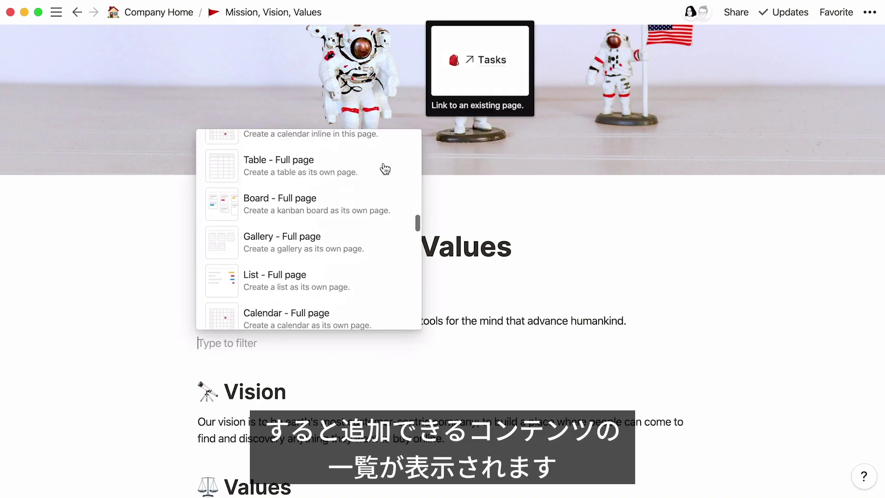
scroll(385, 169, down, 15)
key(Escape)
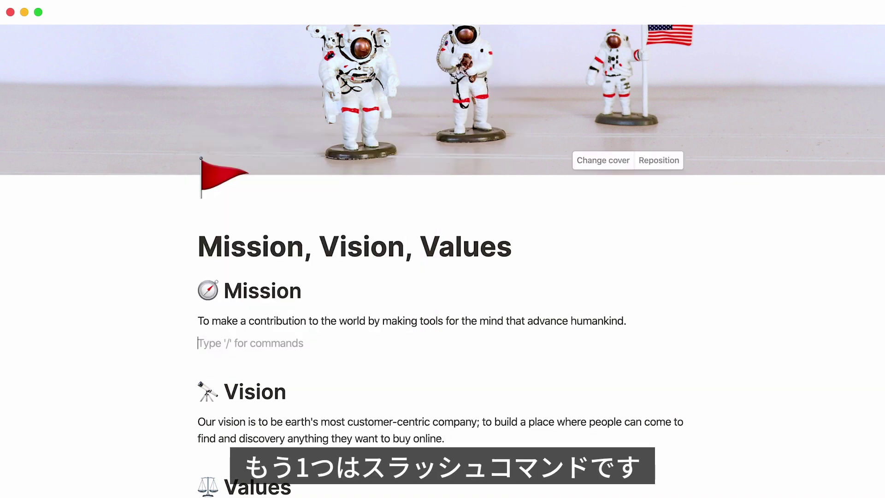
text(/)
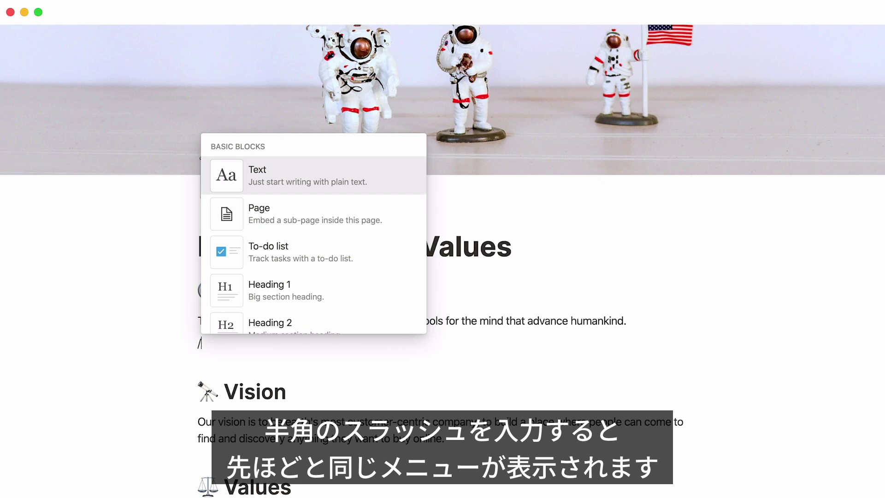
text(to do)
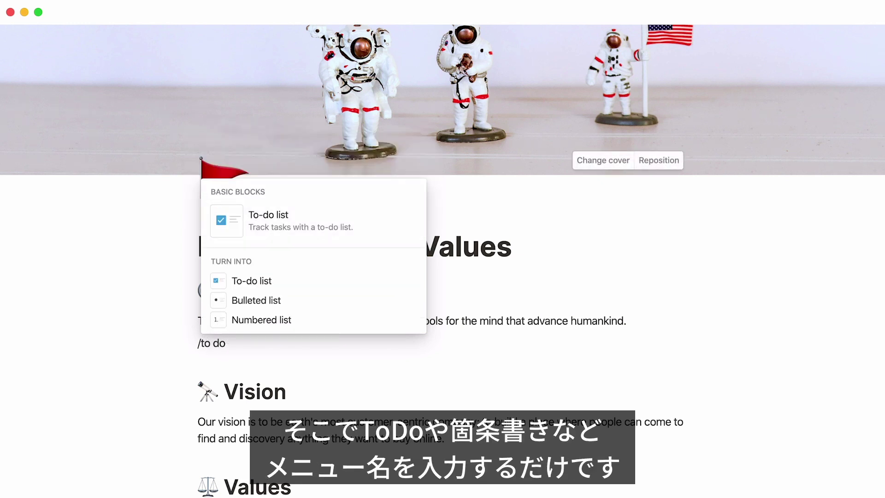
key(BackSpace)
key(BackSpace)
key(BackSpace)
key(BackSpace)
key(BackSpace)
text(bullet)
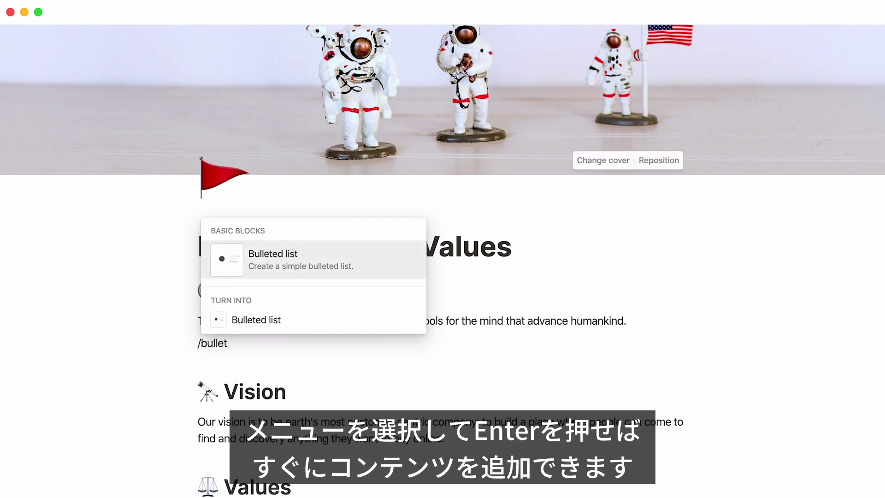
key(Return)
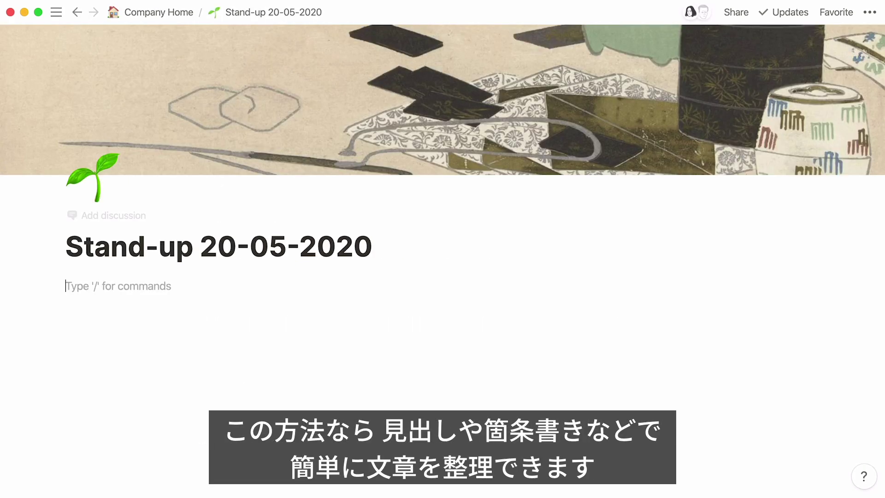
- Add a 'Notes' Heading 1 and an 'Action Items' Heading 2
text(/)
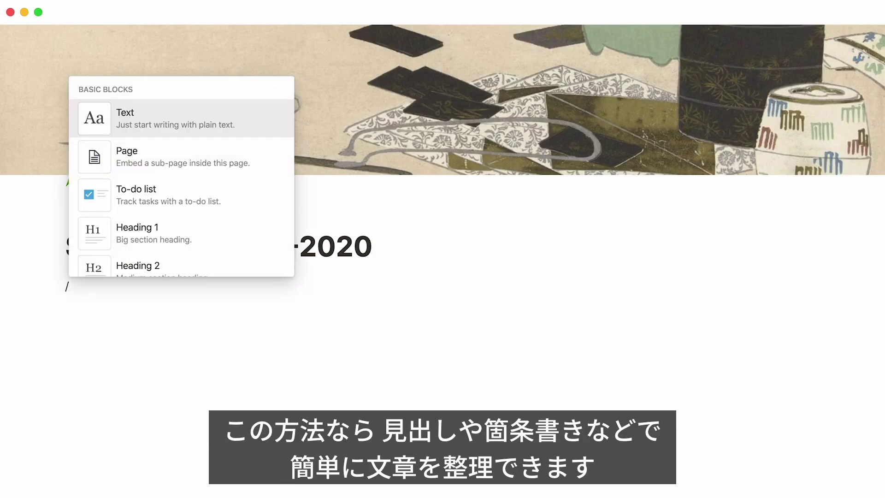
key(Down)
key(Down)
key(Down)
key(Return)
text(Notes)
key(Return)
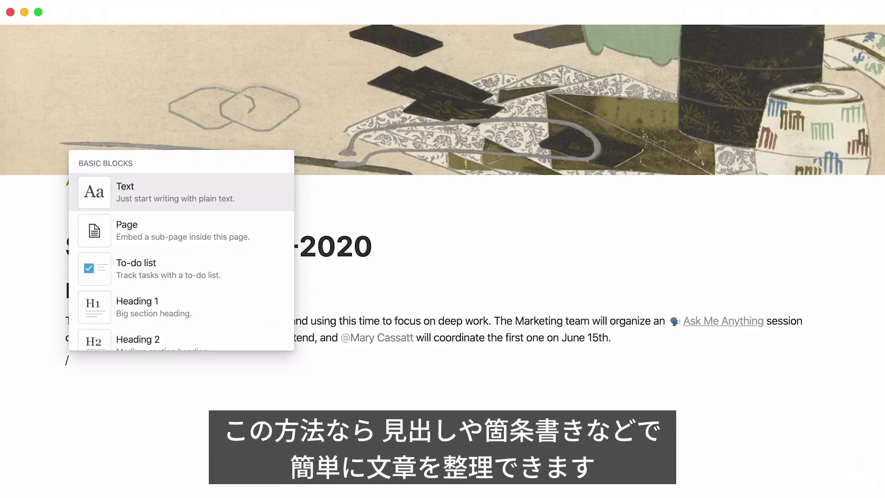
key(Return)
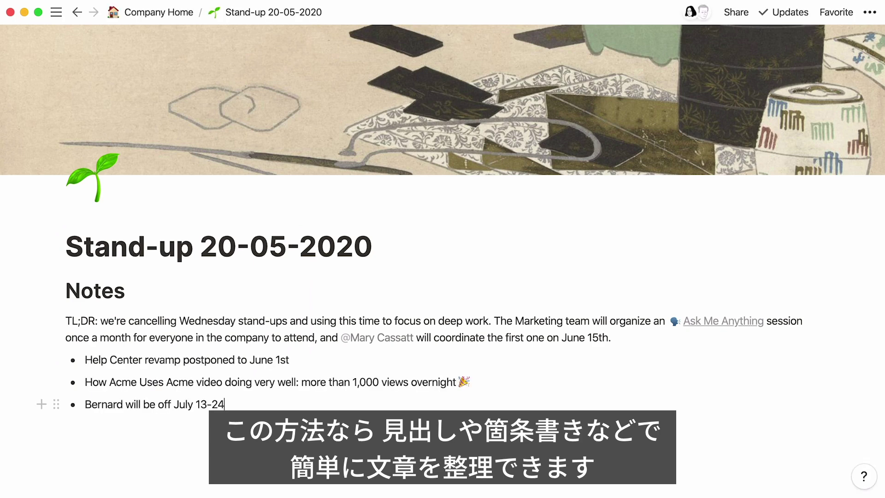
key(Return)
key(Return)
text(/)
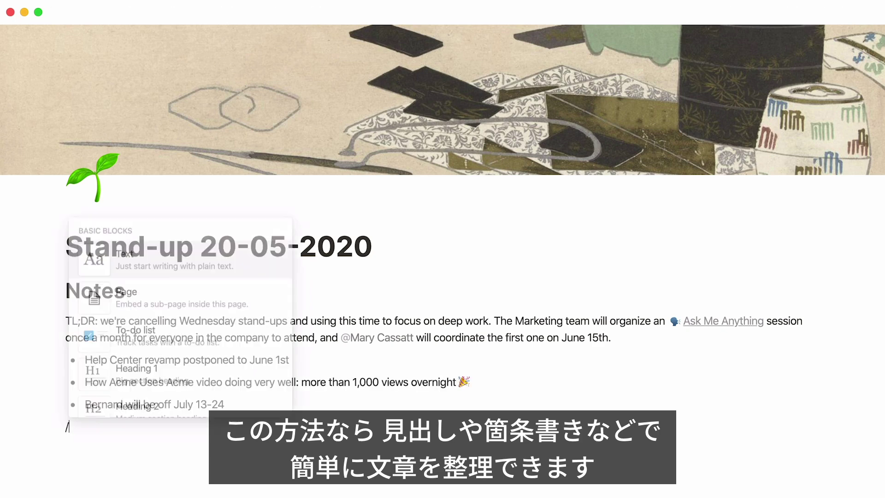
text(h2)
key(Return)
text(Action Items)
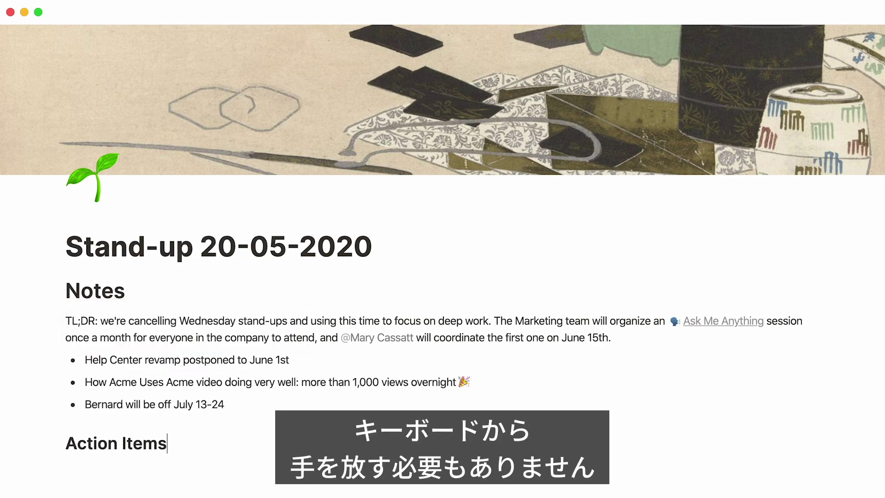
key(Return)
- Make the phrase 'How Acme Uses Acme' bold
text(/)
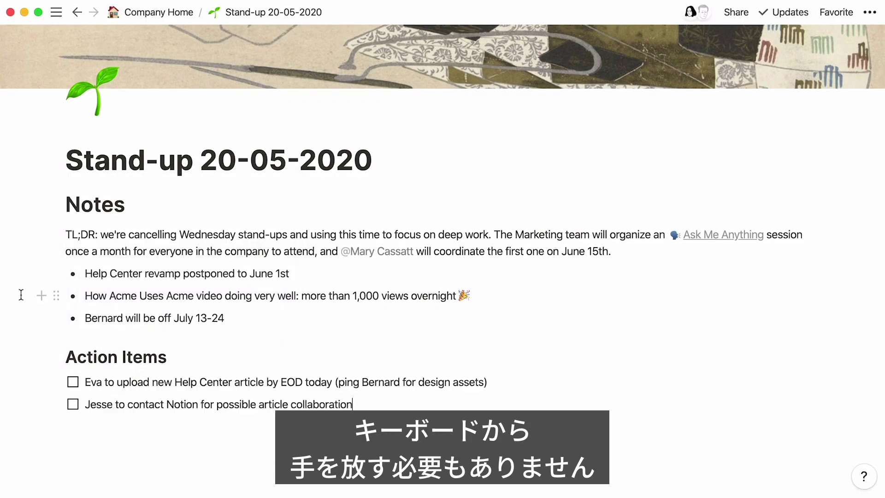
drag(85, 295, 191, 295)
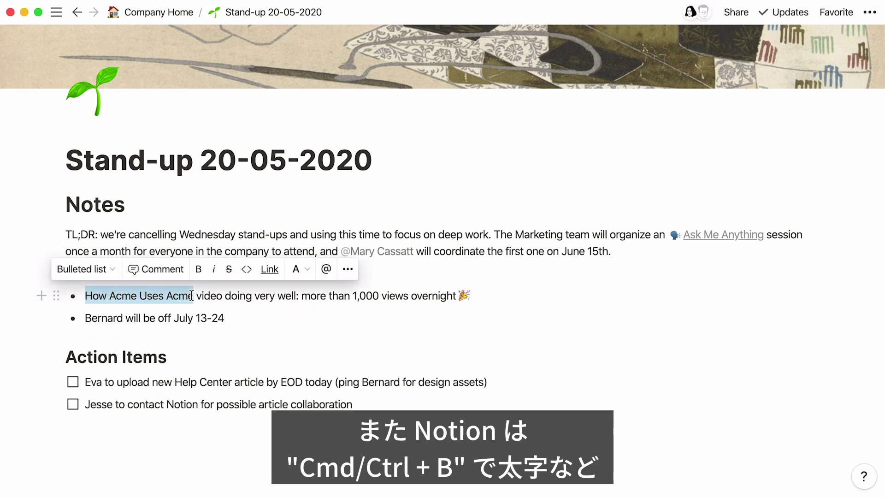
click(198, 269)
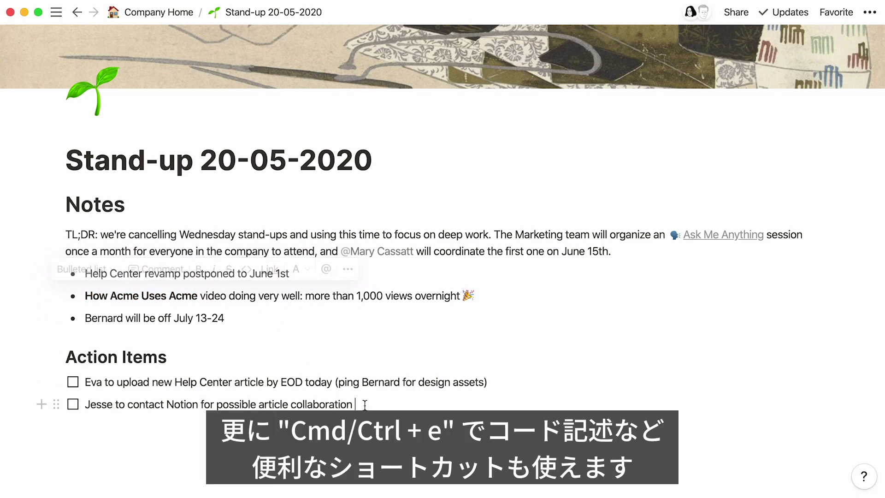
- Paste the five greeting code lines below Action Items and format them as code
click(366, 443)
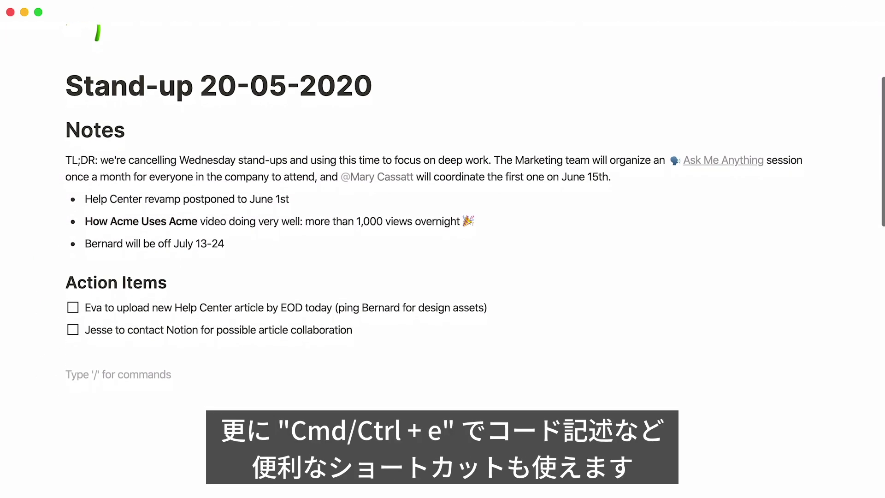
text(if (hour < 18) { greeting = "Good day"; } else { greeting = "Good evening"; })
drag(109, 415, 67, 354)
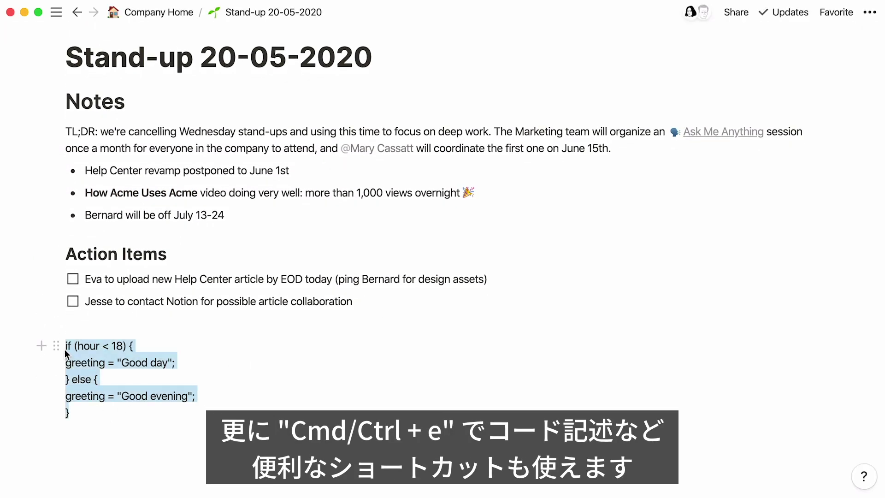
click(196, 320)
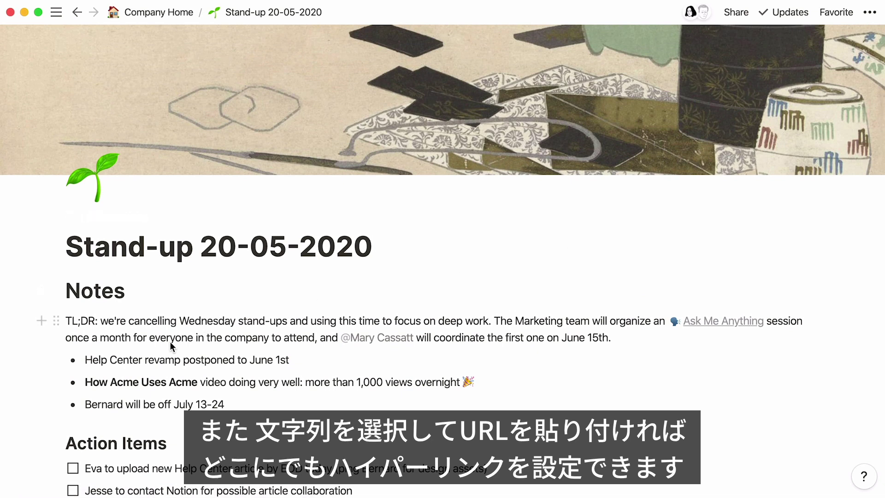
- Link 'Help Center' with a pasted URL, try orange text, then give it a brown background
drag(142, 358, 86, 362)
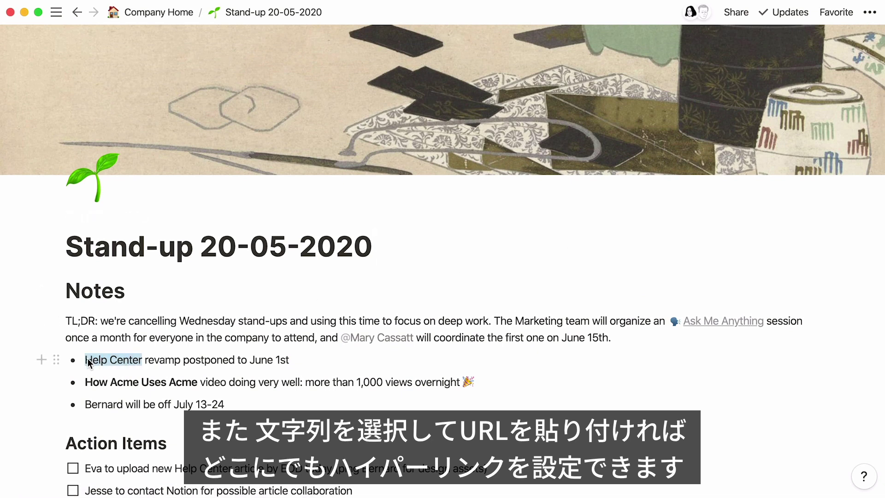
key(super+v)
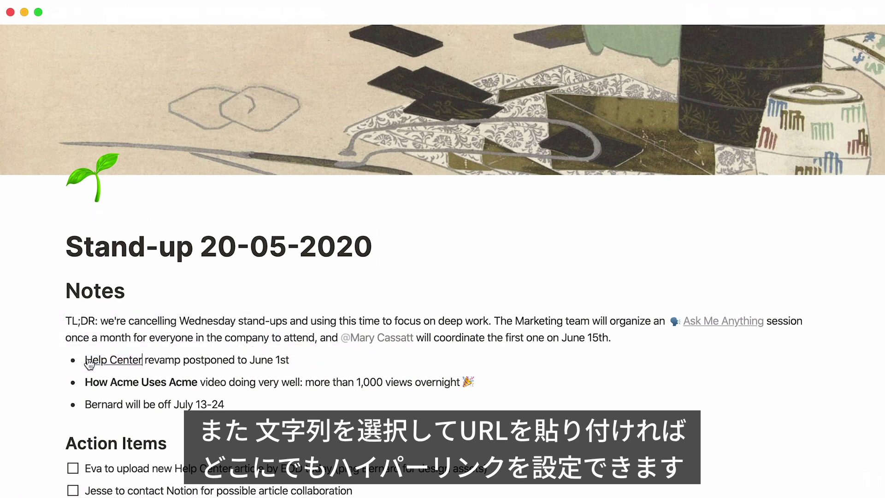
drag(142, 360, 89, 359)
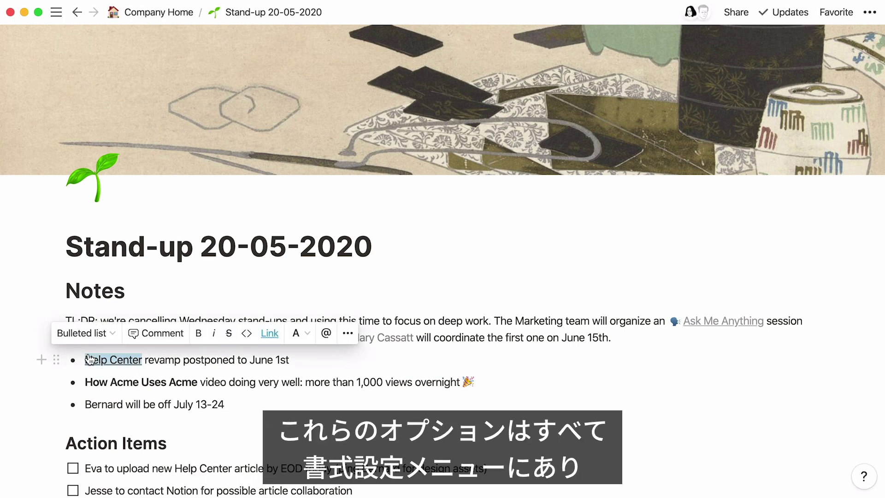
click(305, 342)
click(309, 289)
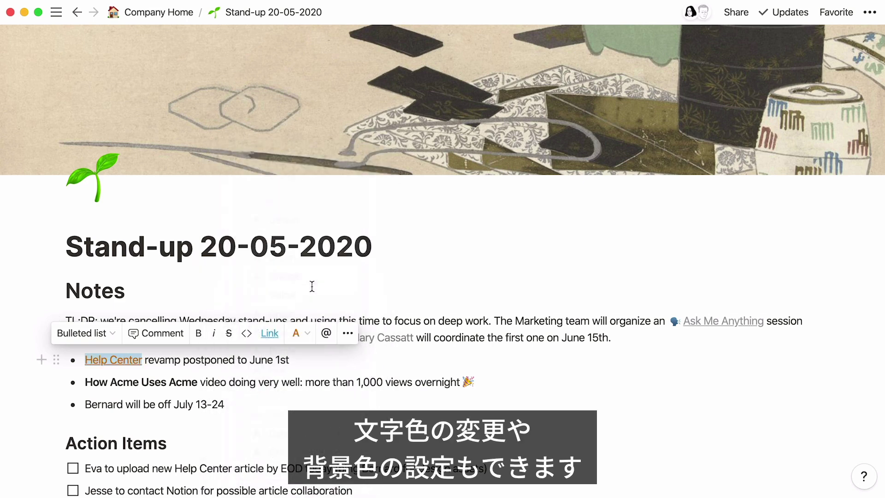
click(307, 333)
scroll(306, 340, down, 3)
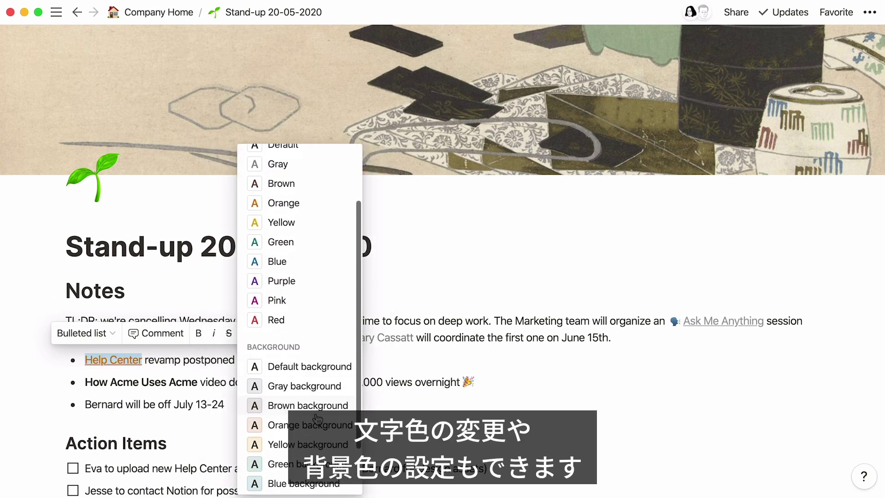
click(317, 414)
click(297, 413)
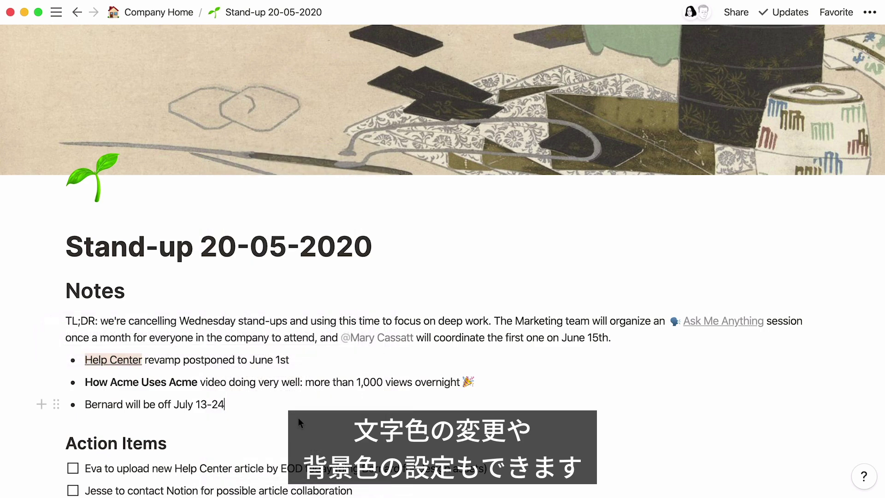
- Color the whole TL;DR paragraph red with /red
click(65, 323)
text(/red)
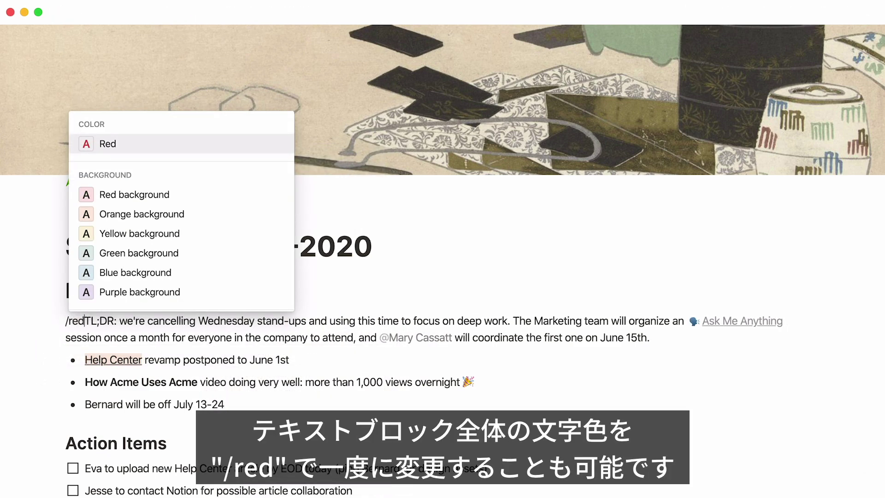
key(Return)
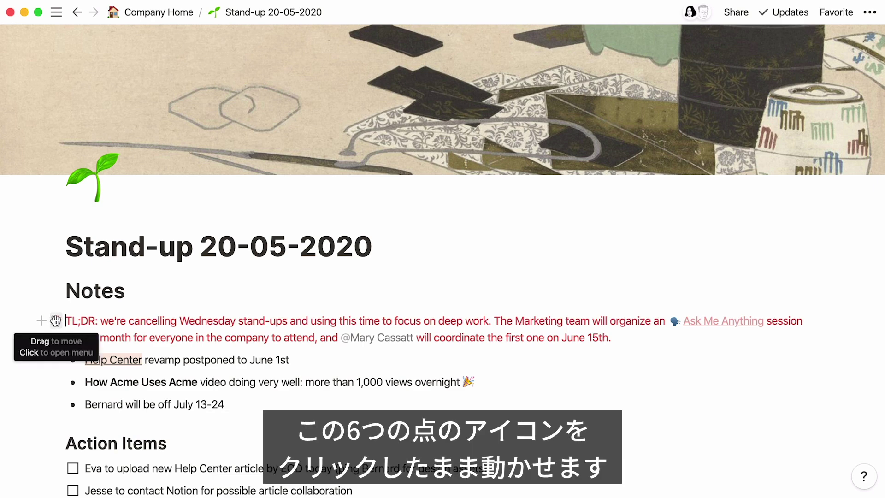
- Move TL;DR above Notes and lay out Notes and Action Items as columns with their items
drag(55, 321, 57, 274)
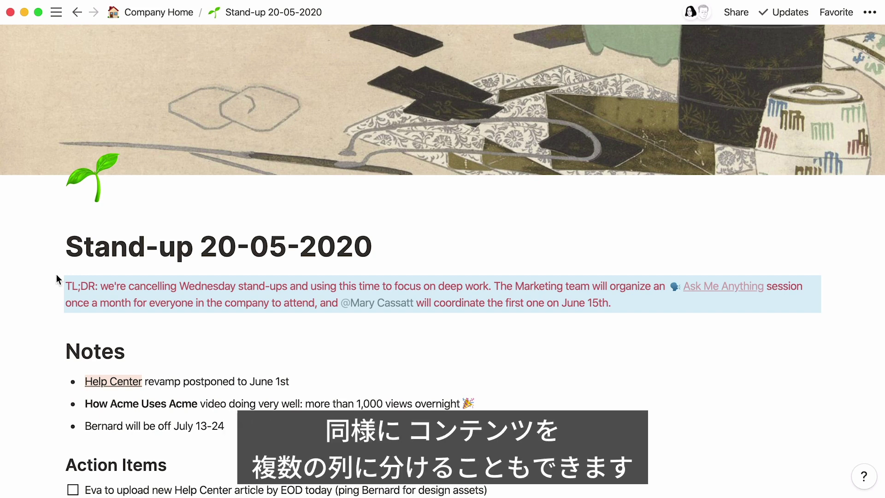
drag(55, 463, 844, 350)
drag(269, 413, 110, 381)
drag(41, 373, 64, 359)
drag(222, 480, 209, 436)
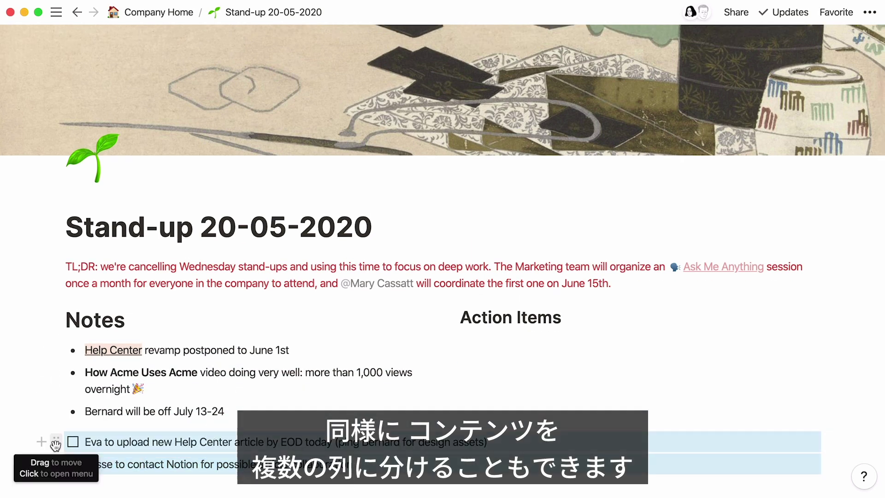
drag(41, 441, 431, 321)
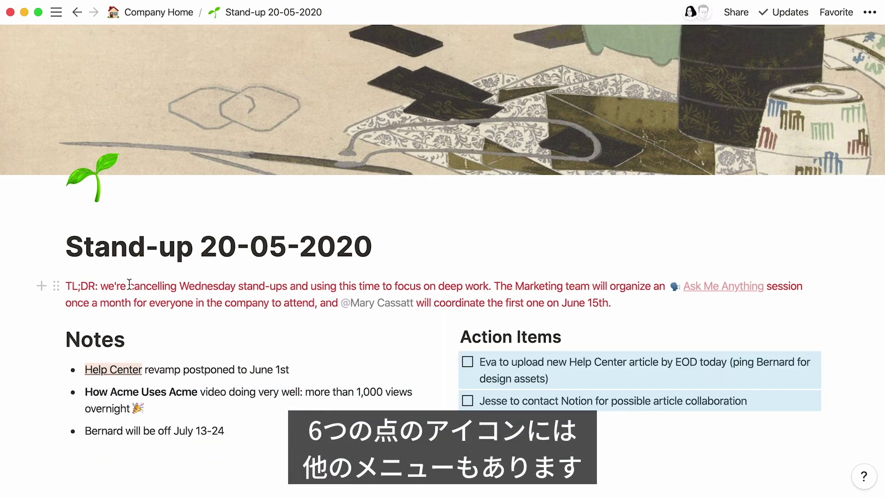
- Convert the TL;DR paragraph into a Heading 3 from its block menu
click(66, 287)
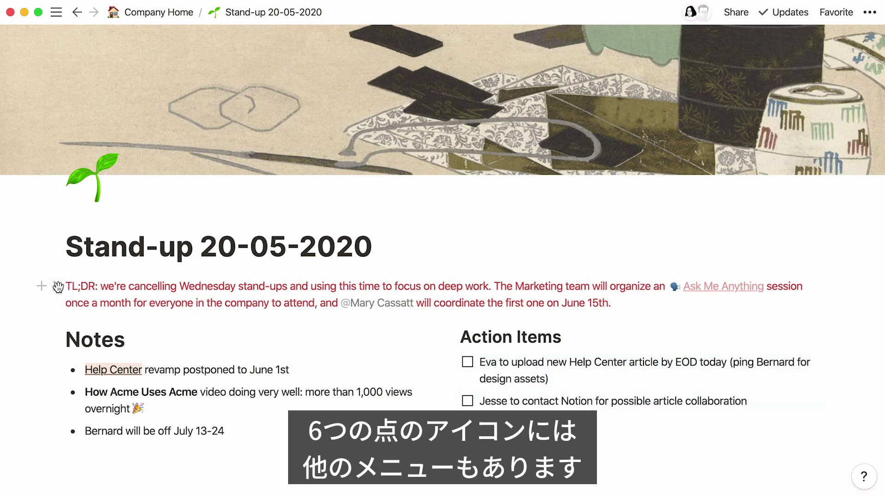
click(58, 287)
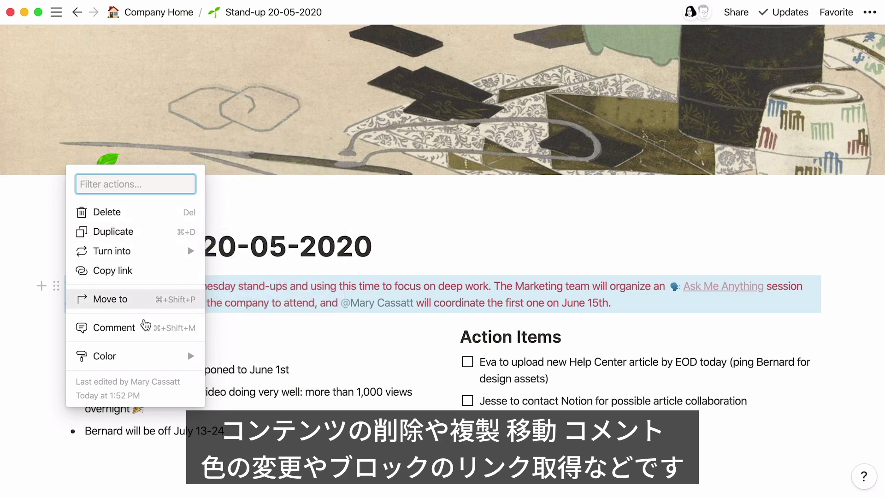
mouse_move(163, 356)
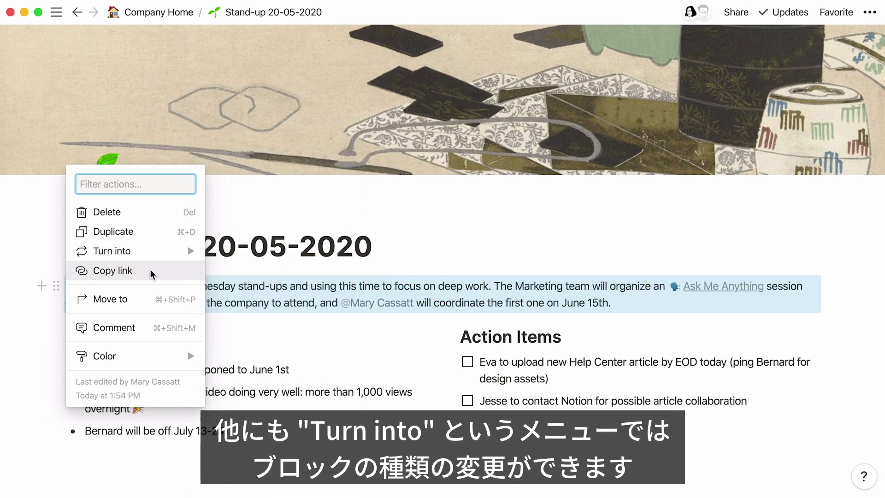
mouse_move(154, 253)
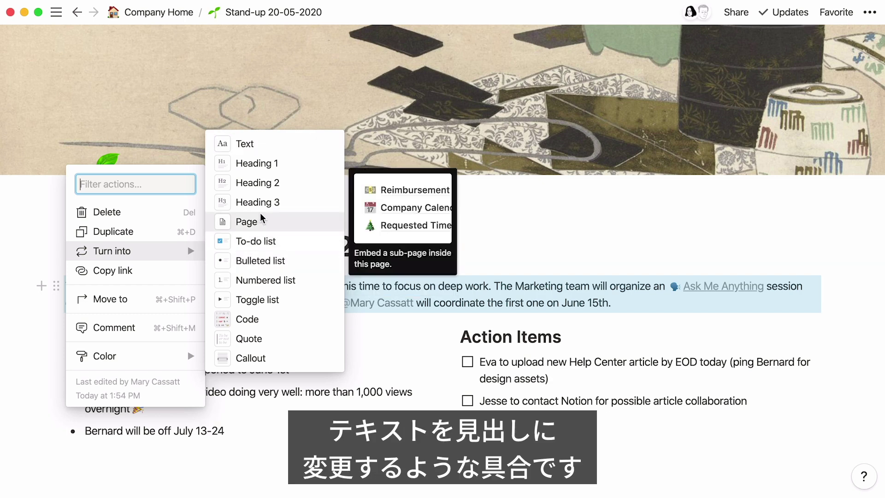
click(265, 201)
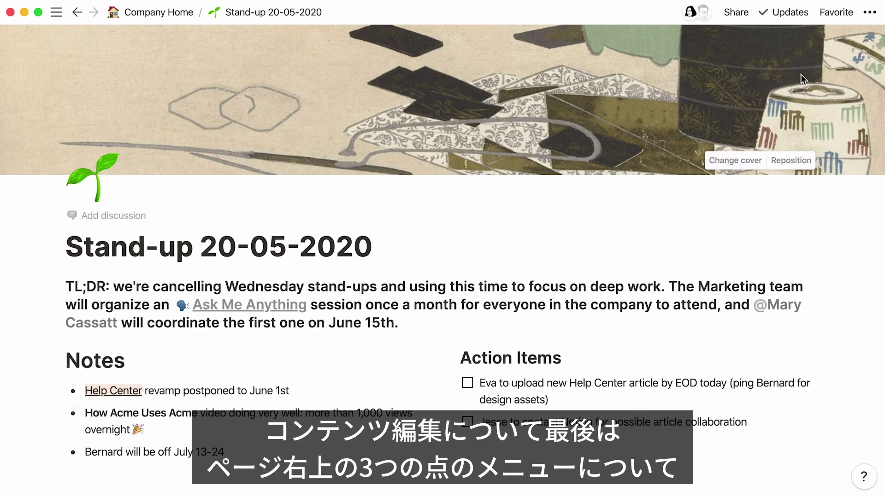
- Try Serif font, Small text and Full width in the page menu, restoring each to its original setting
click(871, 12)
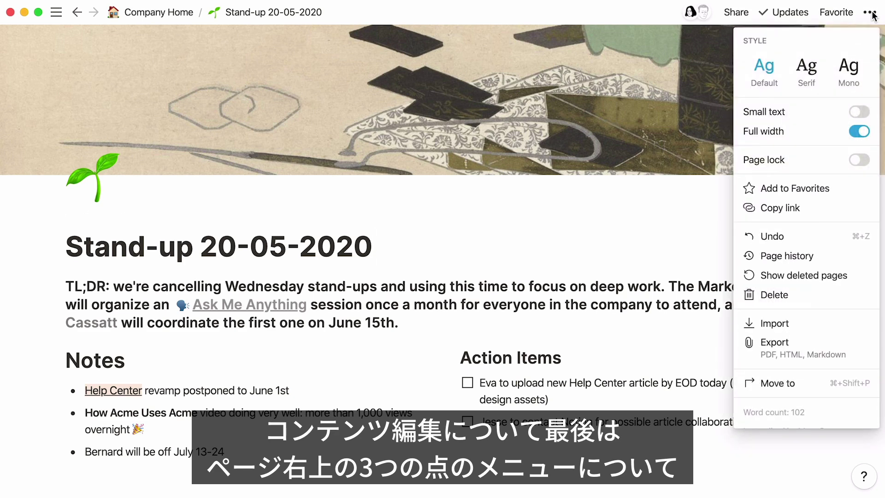
click(814, 67)
click(768, 66)
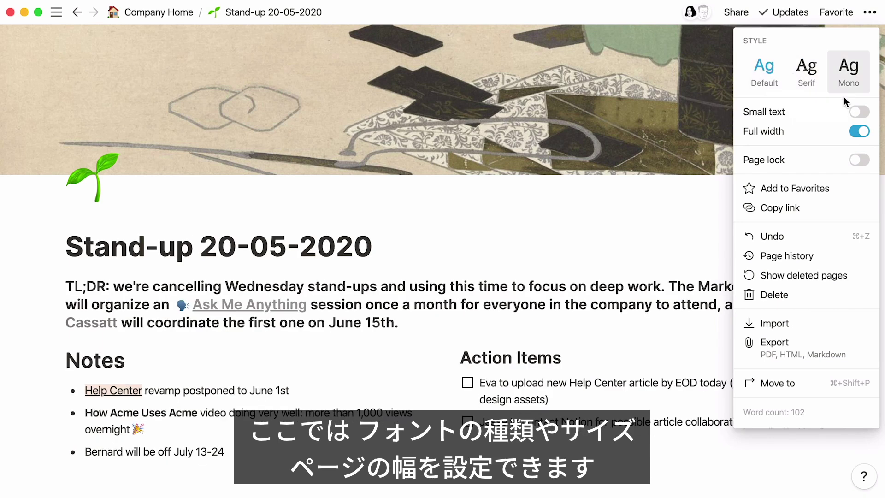
click(860, 112)
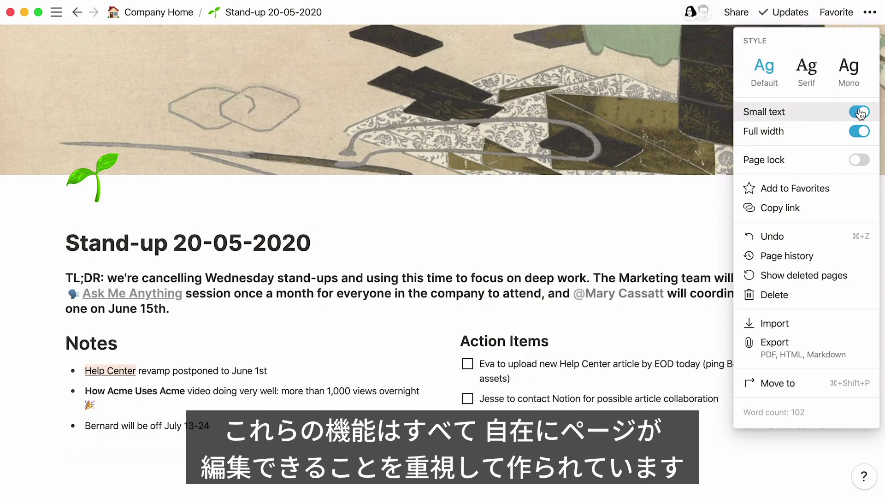
click(860, 112)
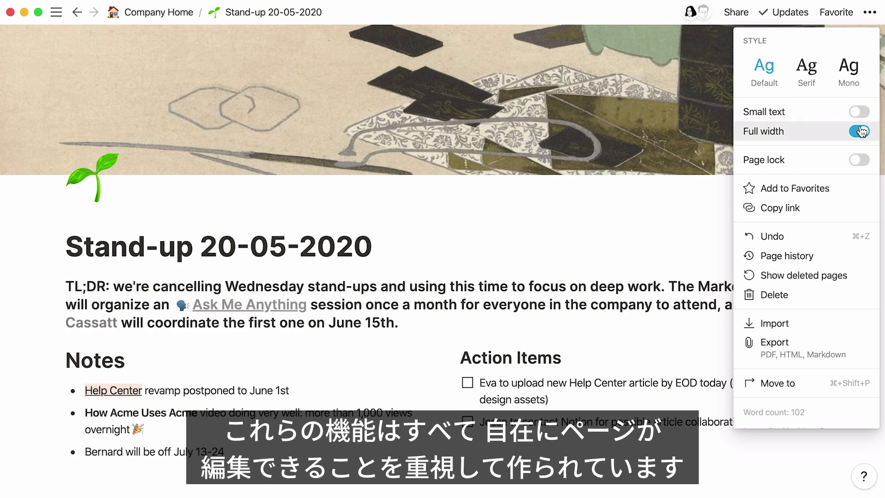
click(860, 131)
click(860, 131)
click(451, 90)
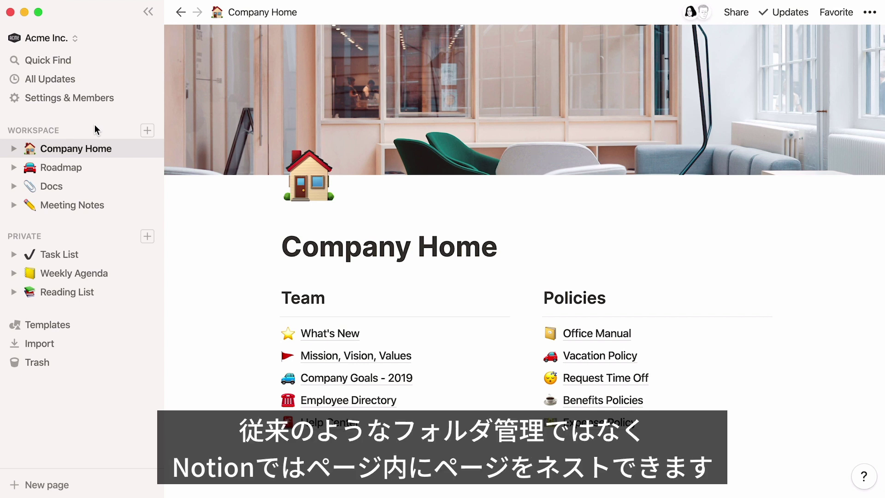
- Expand Company Home's page tree through Help Center, iOS app download and Notification settings
click(14, 149)
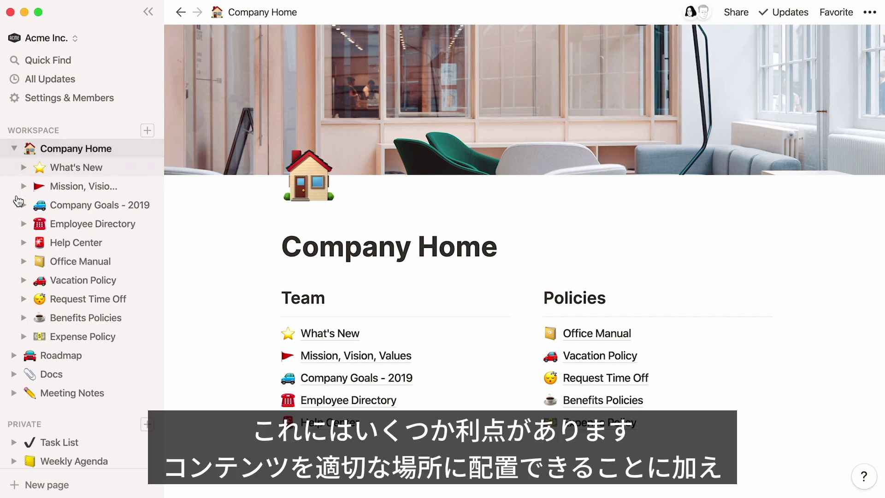
click(23, 243)
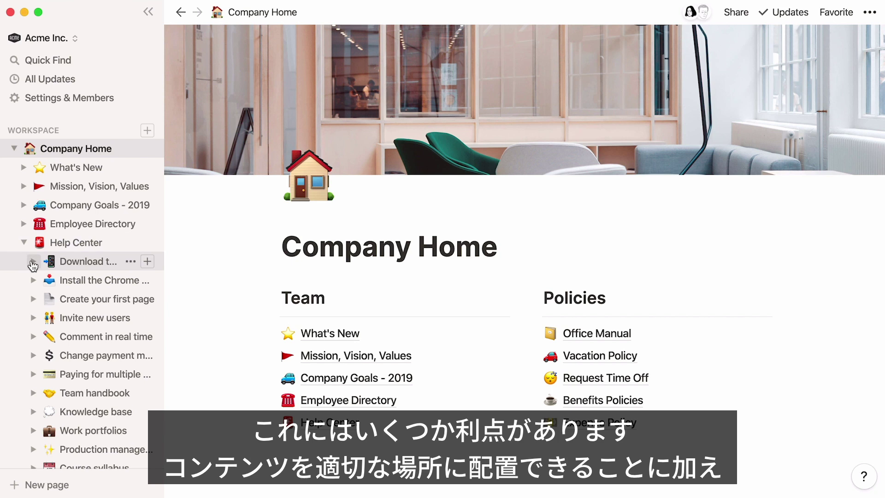
click(33, 261)
click(42, 281)
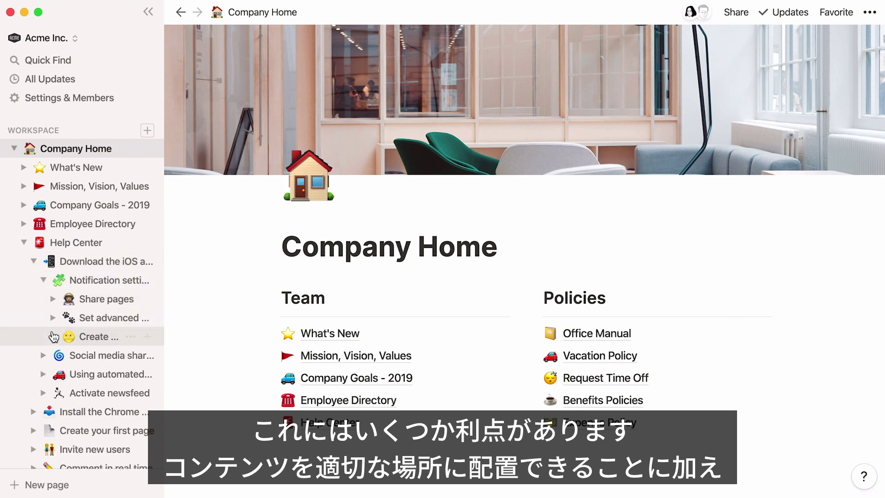
click(53, 336)
click(63, 374)
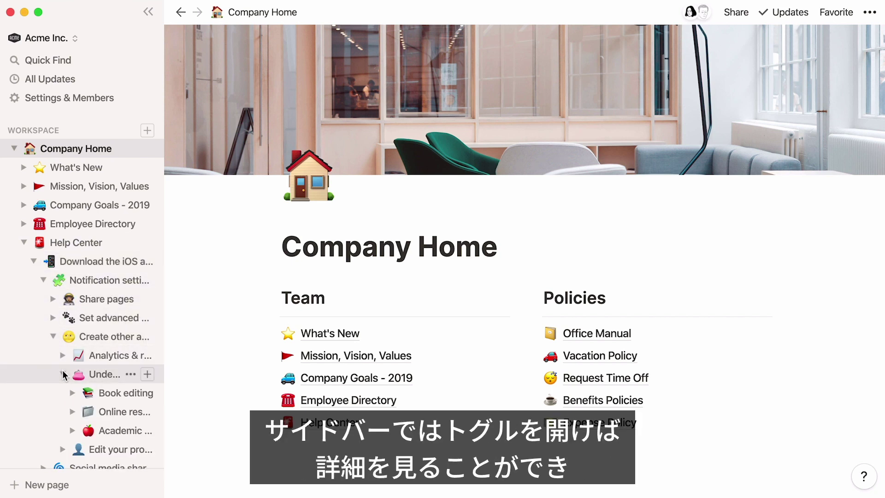
- Collapse the nested pages back up, ending with Company Home folded
click(63, 374)
click(54, 341)
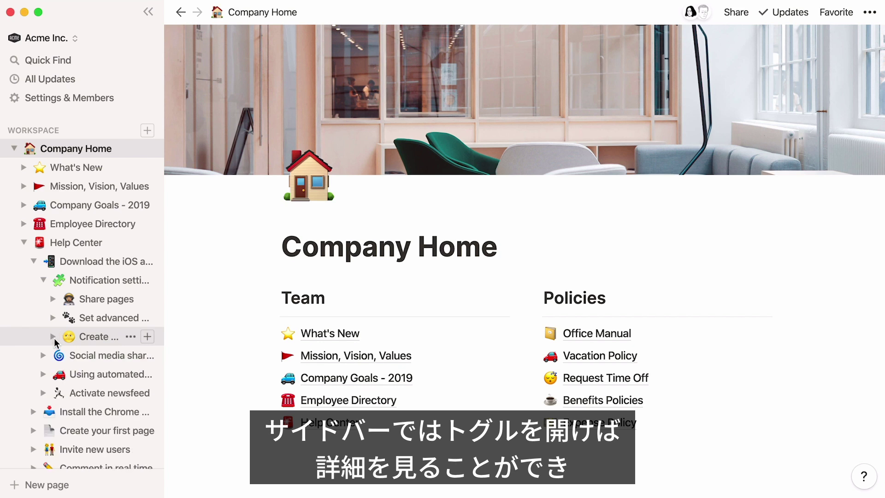
click(45, 281)
click(34, 261)
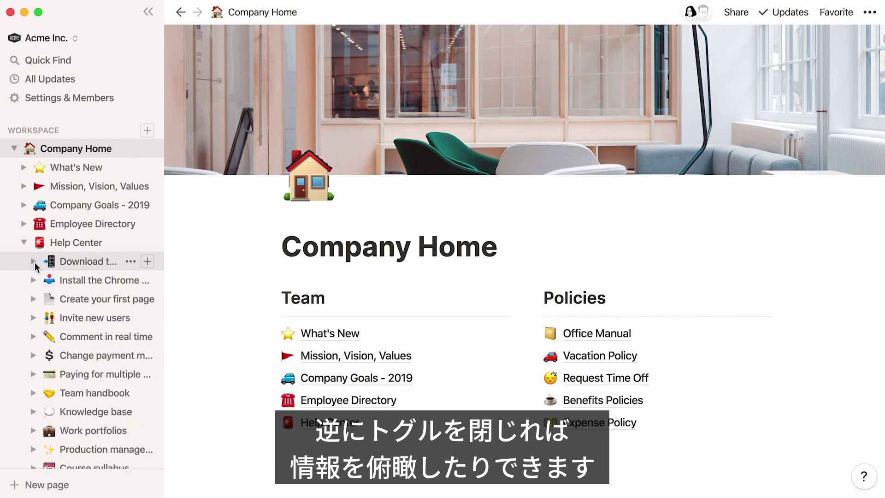
click(25, 244)
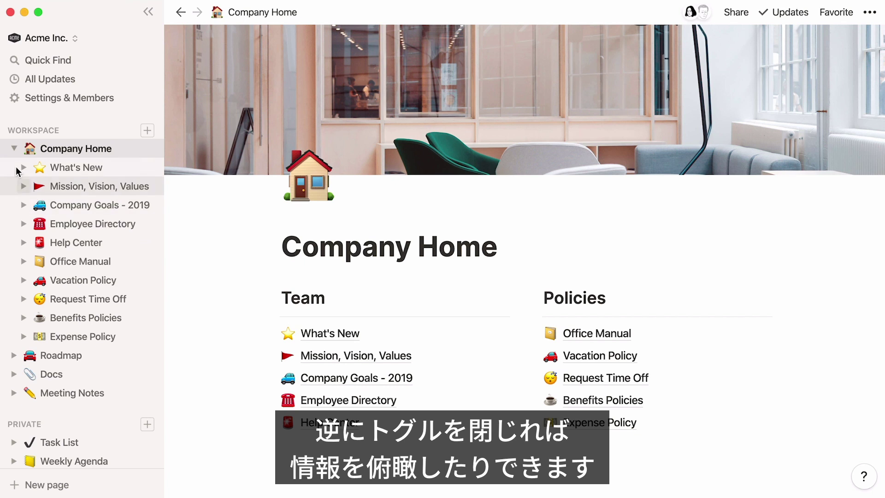
click(15, 150)
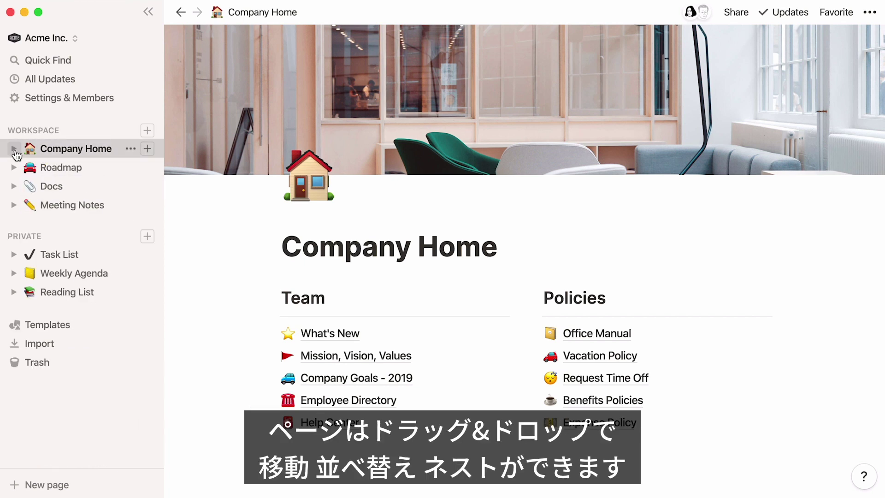
- Move Employee Directory and Request Time Off to the top of Policies, then expand Marketing Wiki
drag(272, 399, 535, 333)
drag(535, 399, 535, 327)
drag(534, 400, 564, 350)
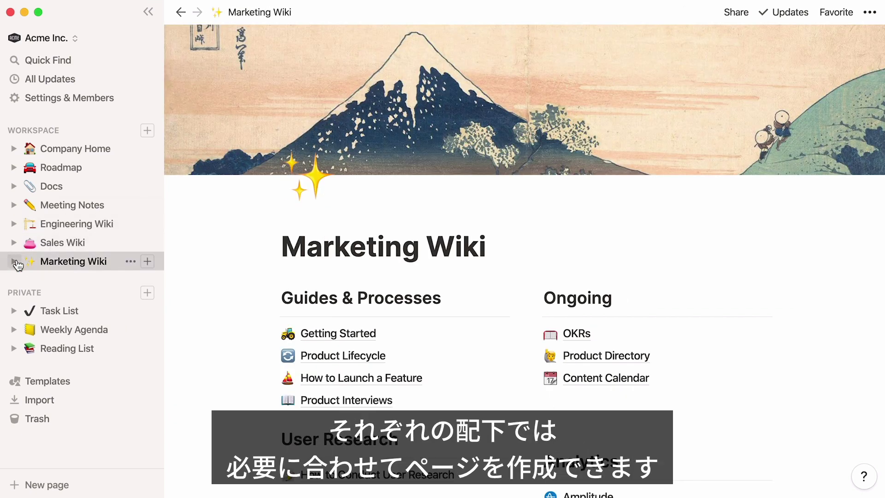
click(16, 262)
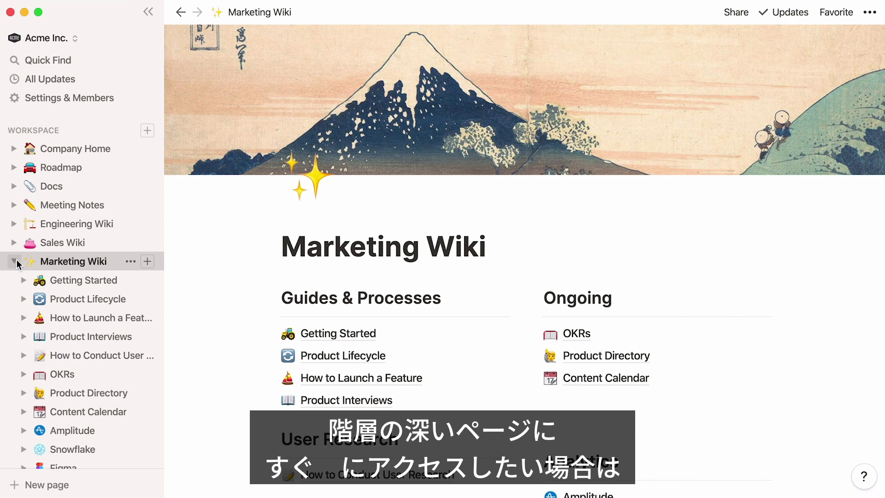
- Mark the Product Lifecycle and How to Launch a Feature pages as favourites
click(86, 298)
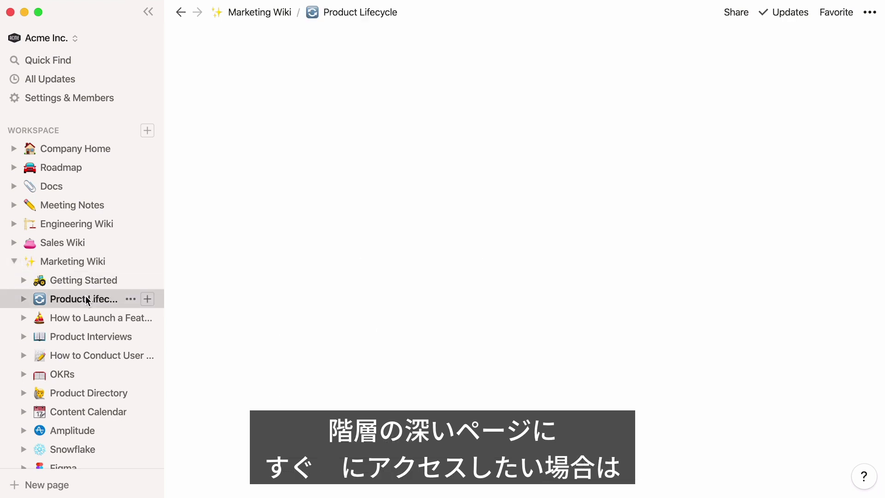
click(836, 13)
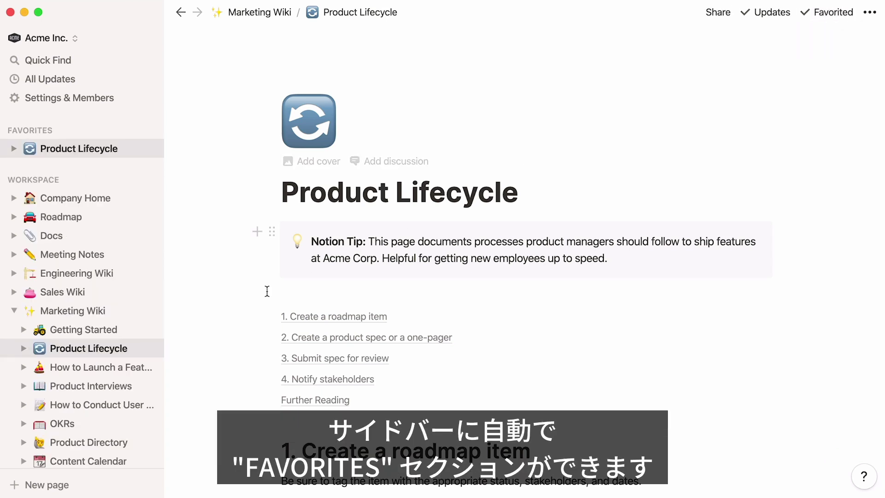
click(123, 367)
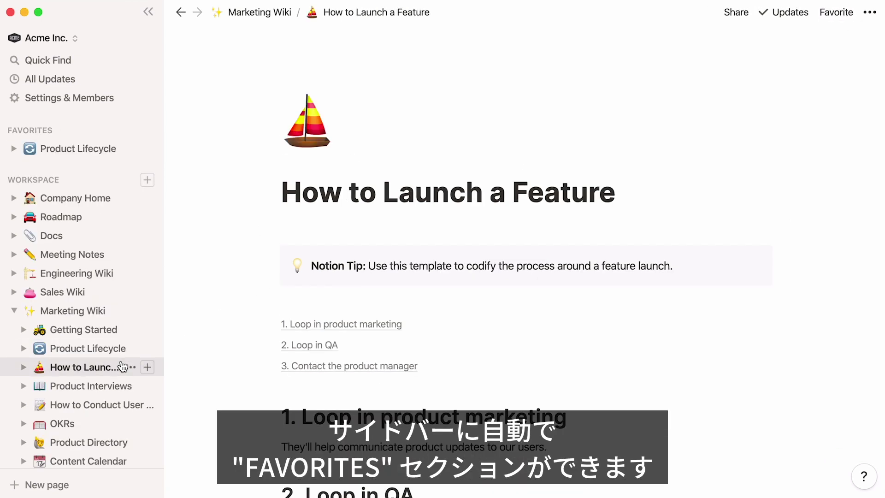
click(837, 12)
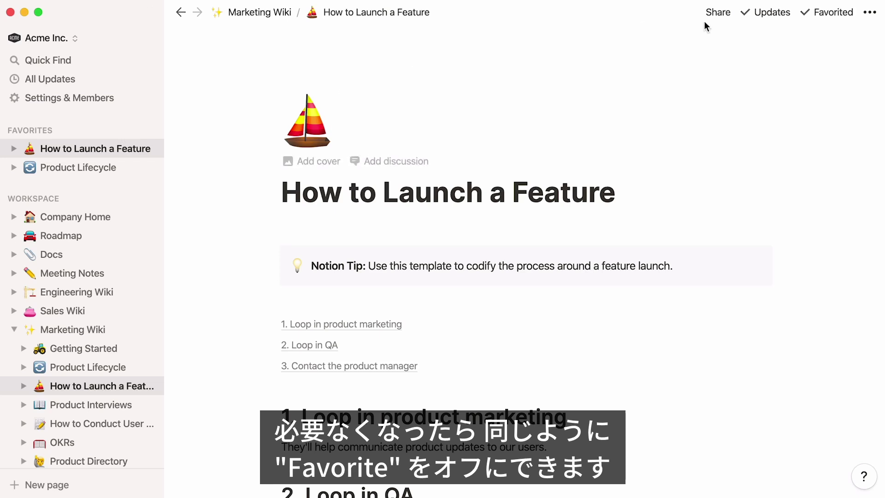
- Unfavourite How to Launch a Feature and Product Lifecycle
click(813, 11)
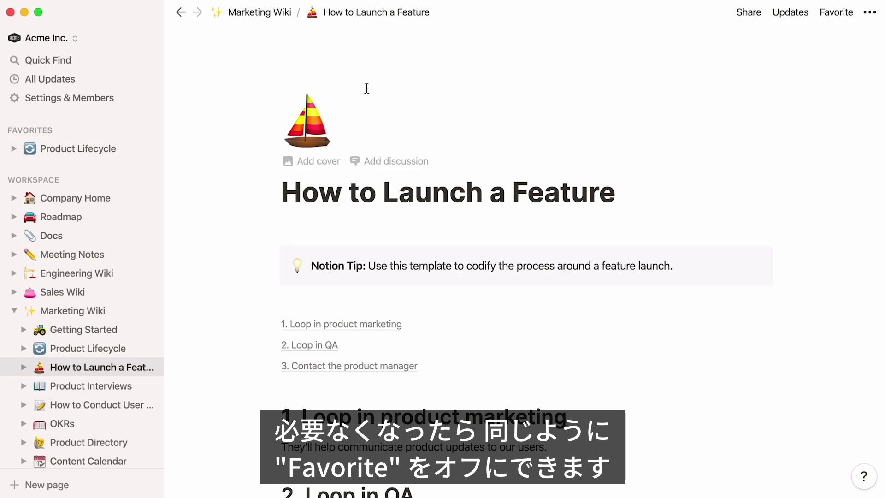
click(134, 149)
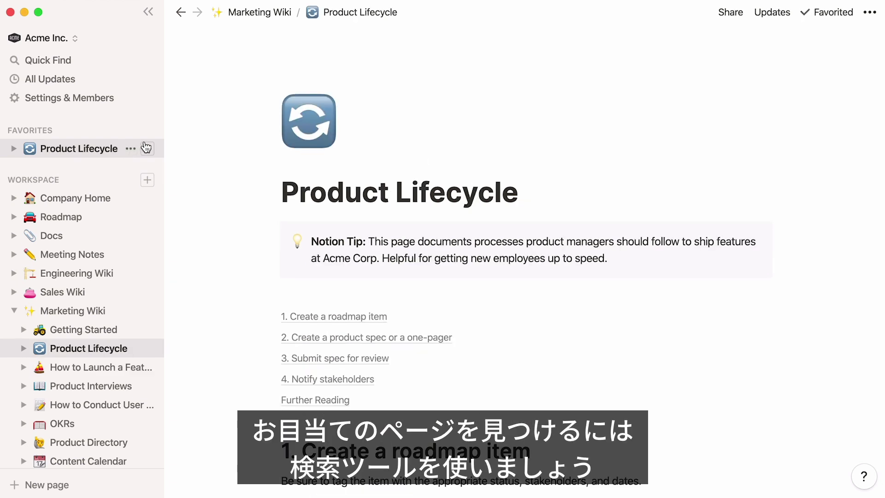
click(803, 18)
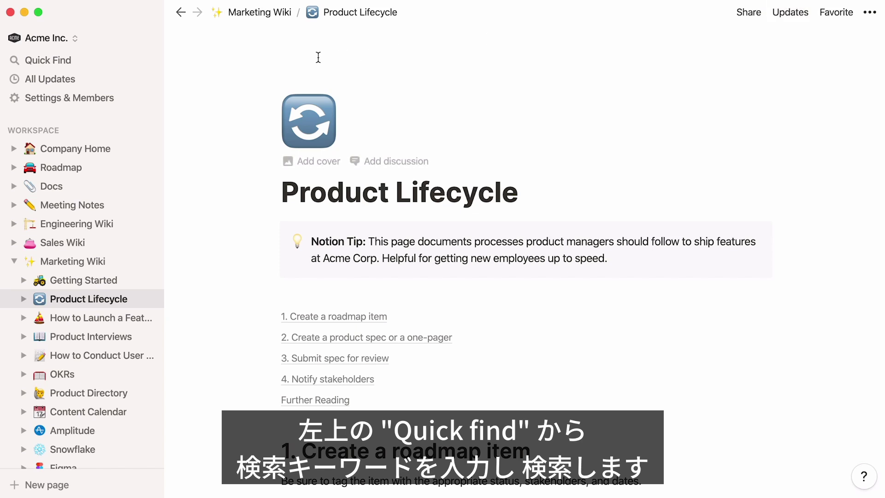
- Search the workspace for 'code', open Code Reviews, and collapse Marketing Wiki in the sidebar
click(111, 62)
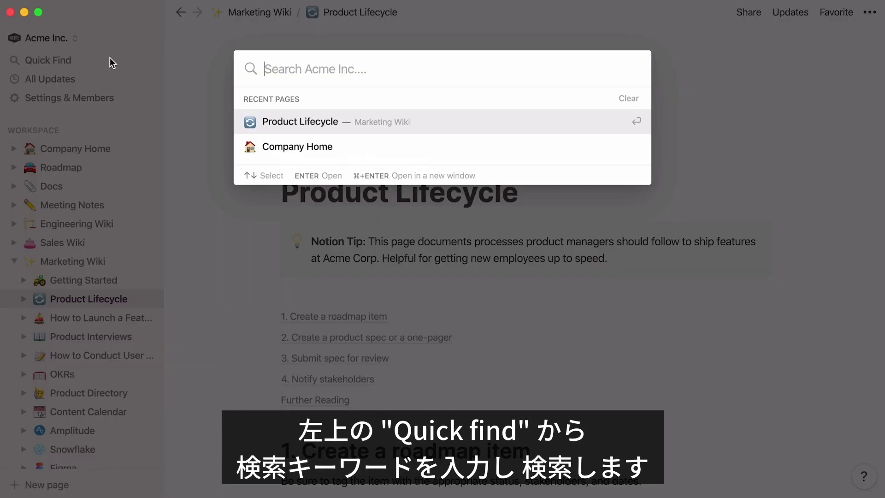
text(code)
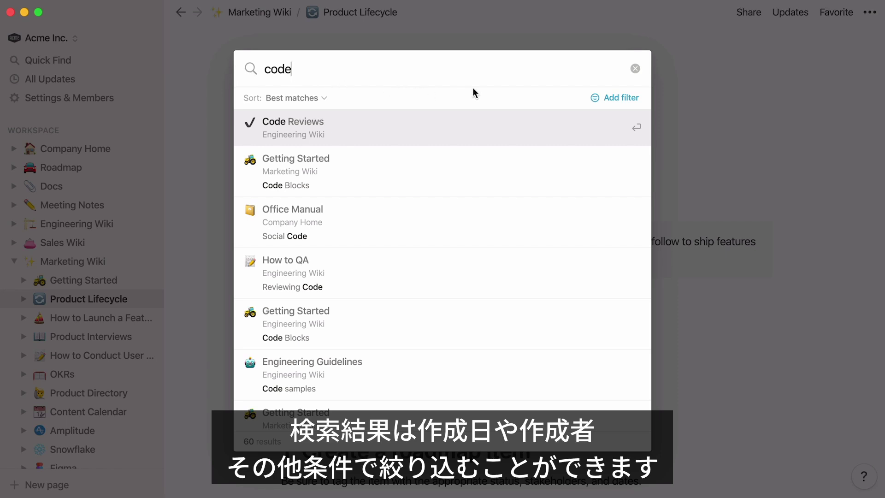
click(615, 97)
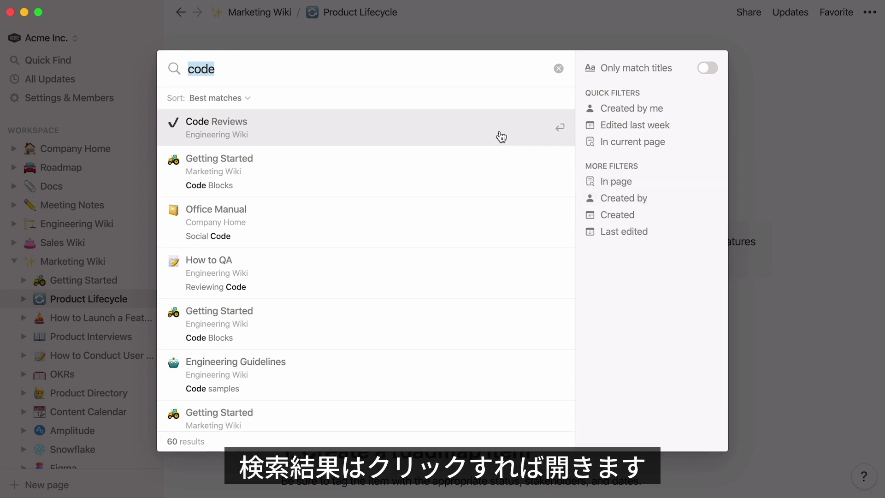
click(501, 137)
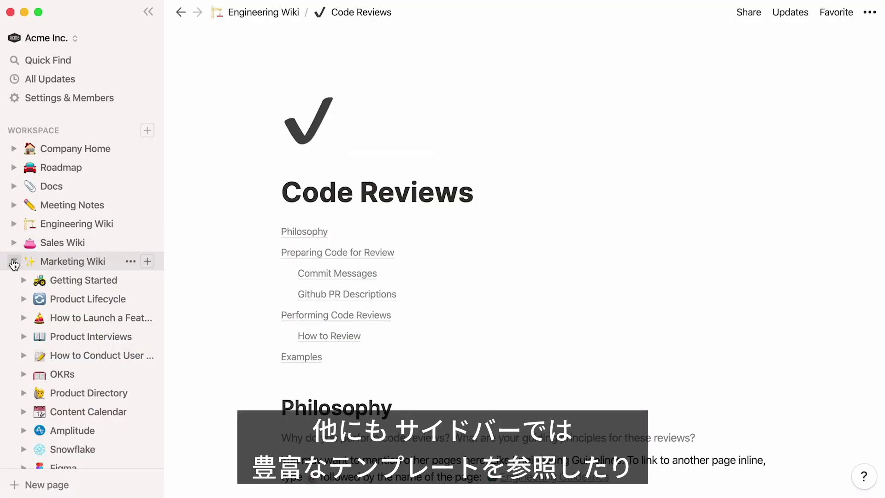
click(14, 261)
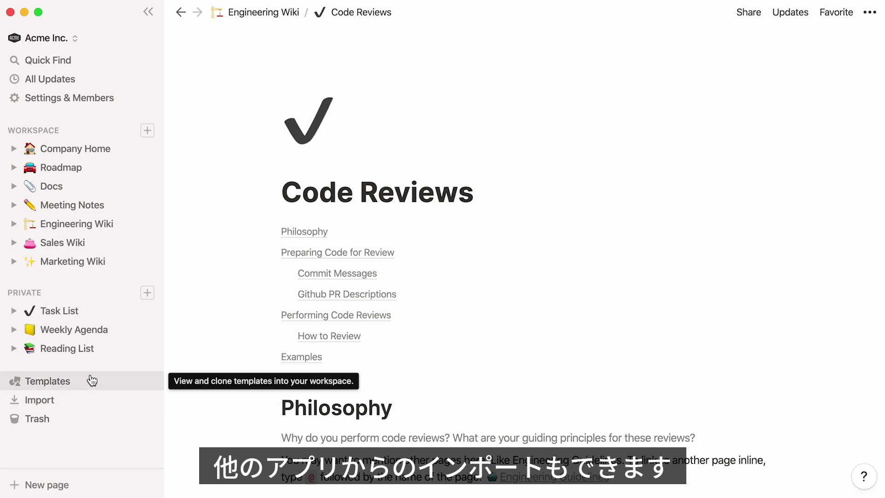
- Add the Engineering To-Do template to the workspace and hide the sidebar
click(89, 381)
click(674, 259)
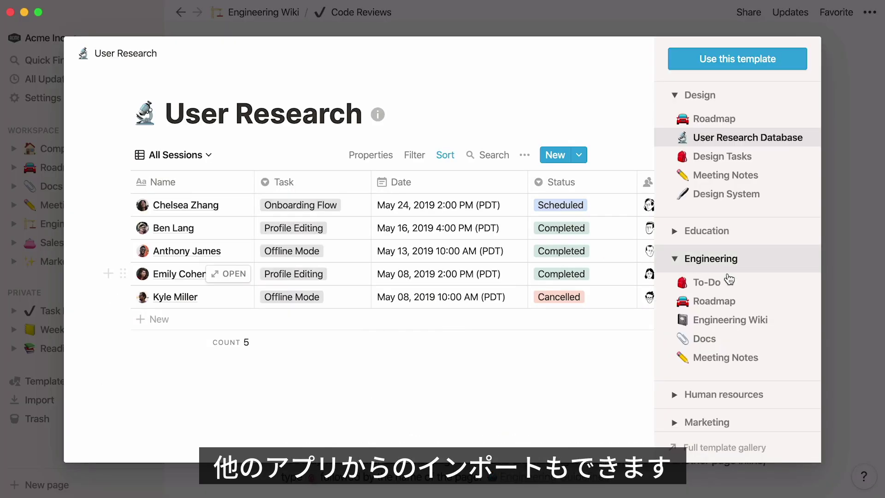
click(674, 282)
click(791, 65)
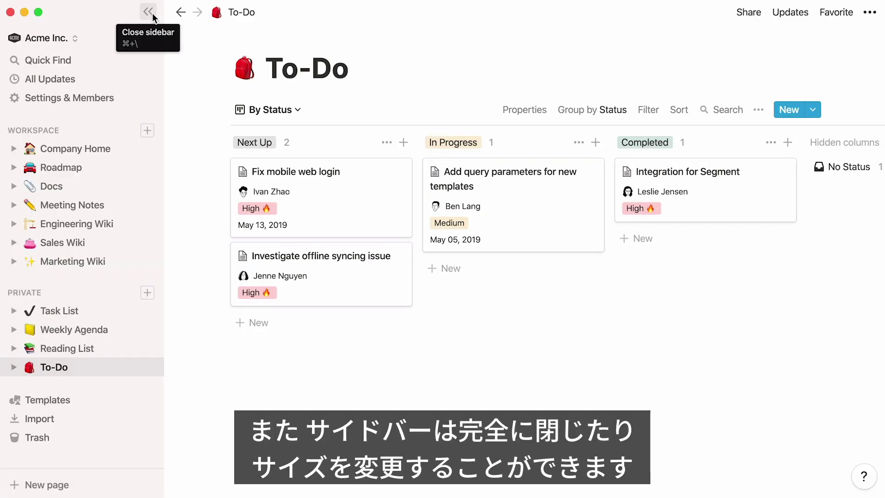
click(148, 13)
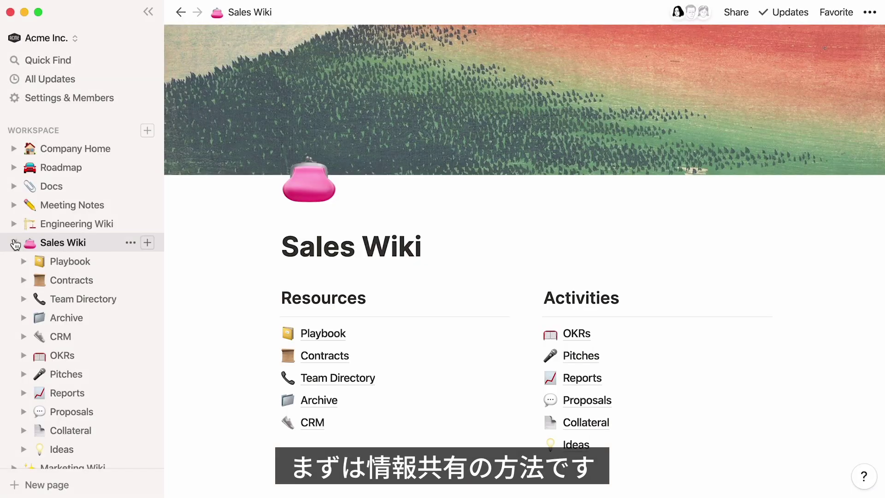
- Open the Sales Wiki OKRs page and enable the workspace's secret invite link in members settings
click(87, 356)
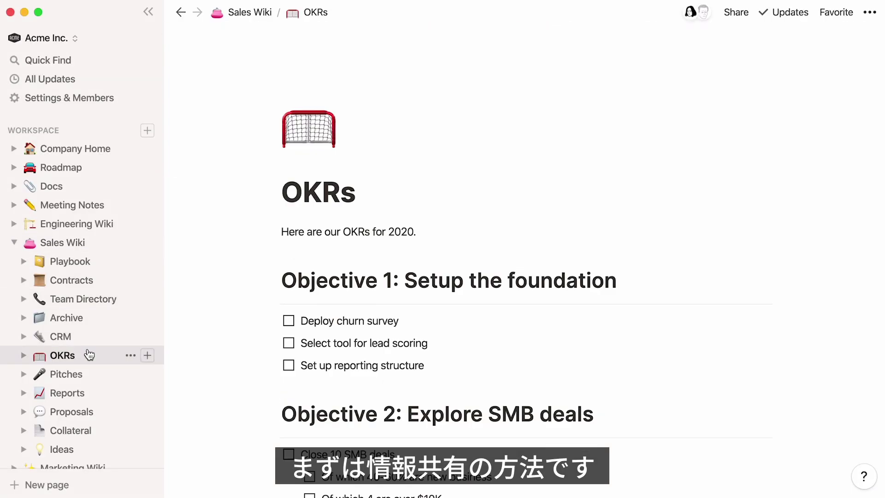
click(109, 98)
click(724, 154)
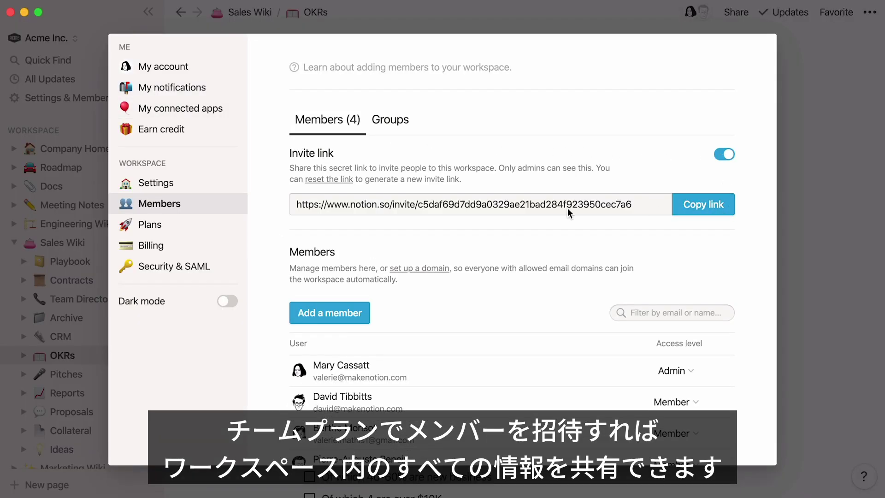
click(11, 245)
- Collapse Sales Wiki and invite an outside guest to OKRs by their e-mail address
click(13, 243)
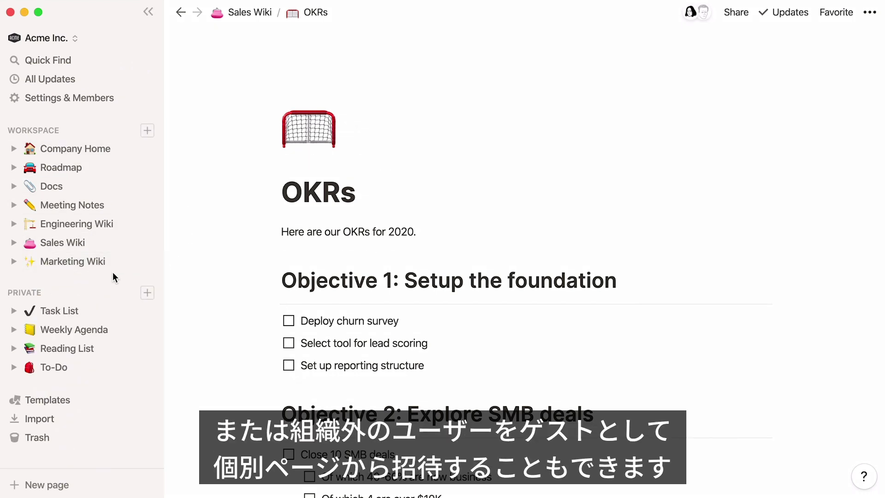
click(744, 14)
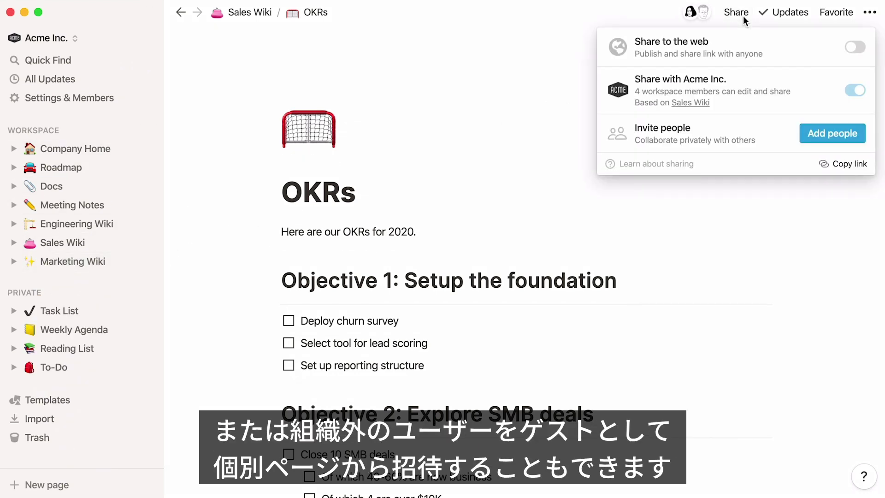
click(832, 133)
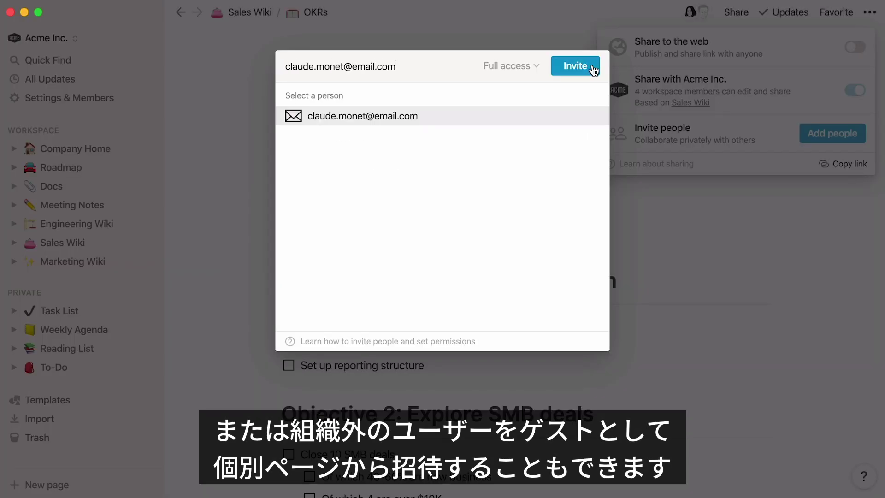
click(593, 69)
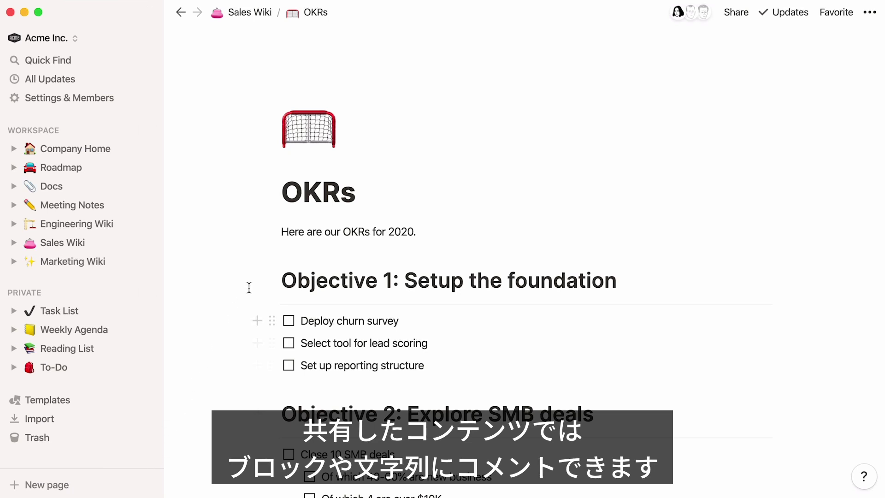
- Comment on 'Here are our OKRs for 2020.', mentioning a teammate: 'can you please update this?'
click(275, 232)
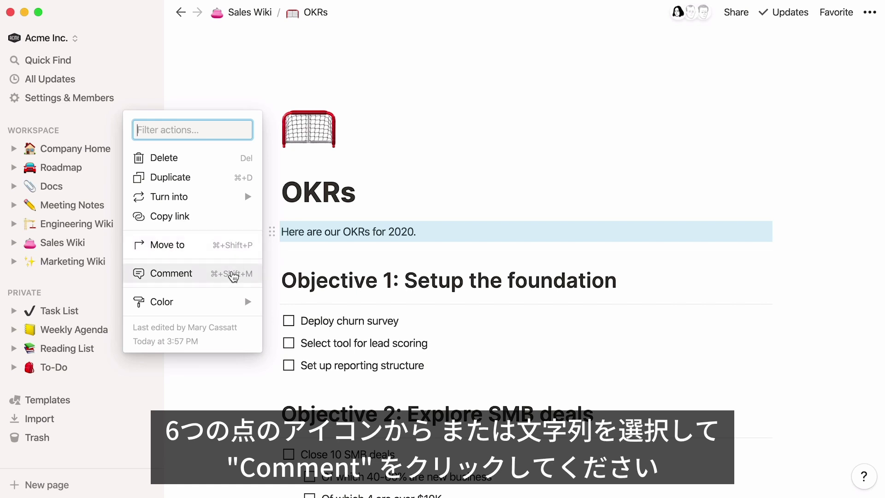
drag(282, 233, 416, 232)
click(343, 212)
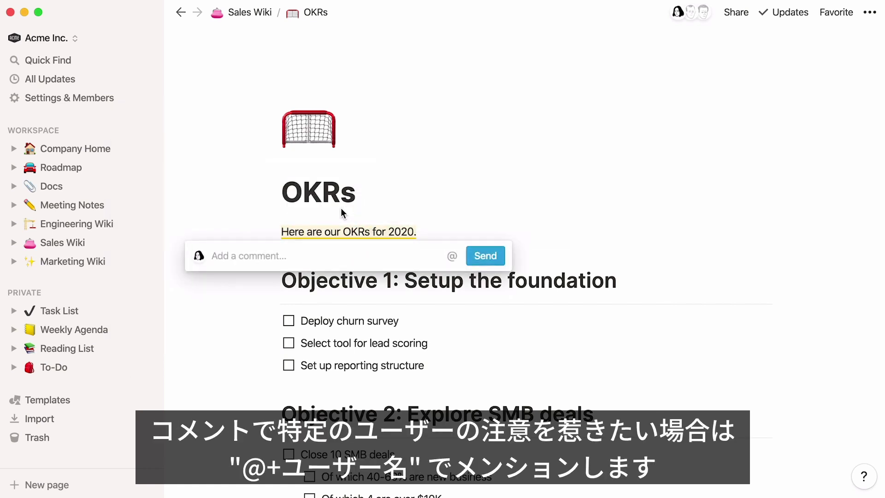
text(Hey Berthe, can you please update this?)
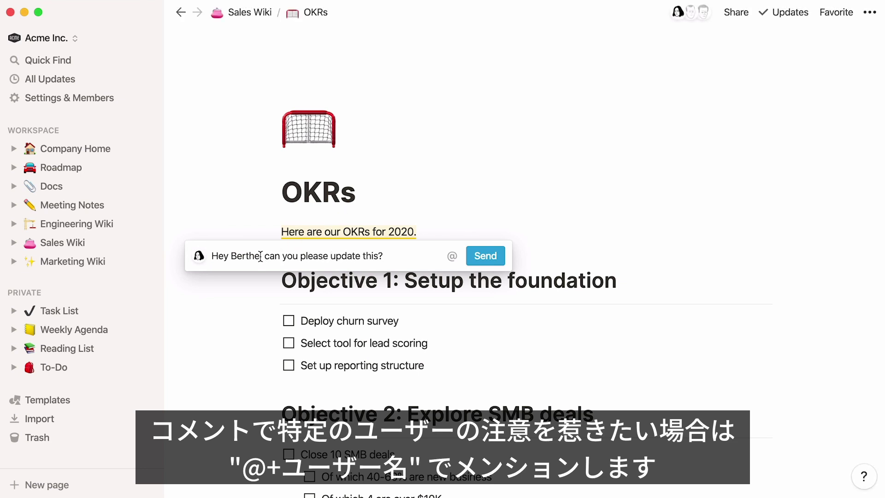
drag(260, 255, 233, 255)
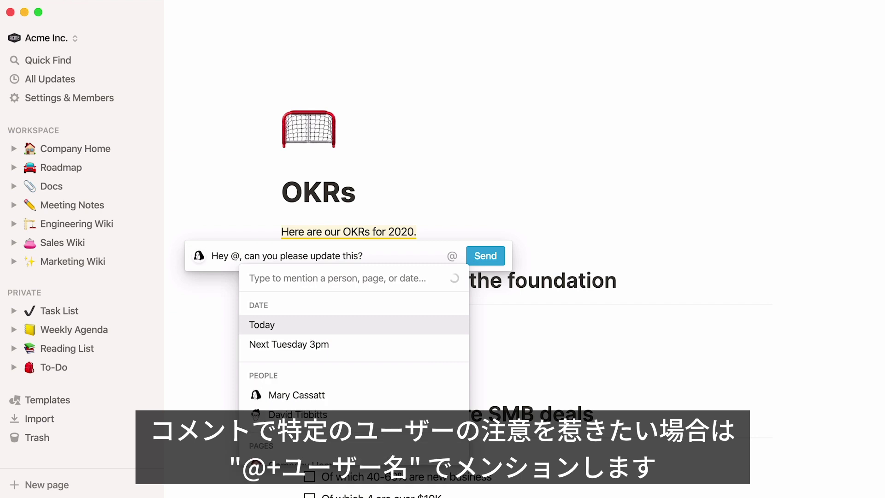
text(Berthe)
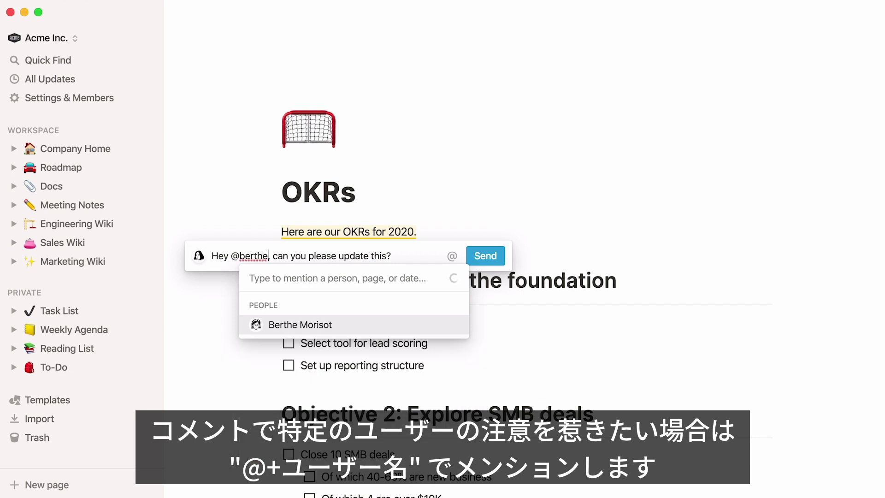
key(Return)
click(475, 258)
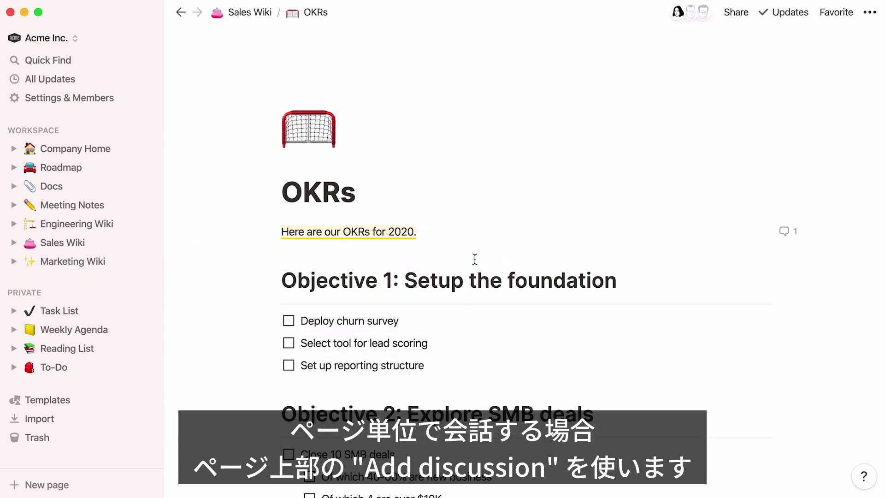
mouse_move(413, 198)
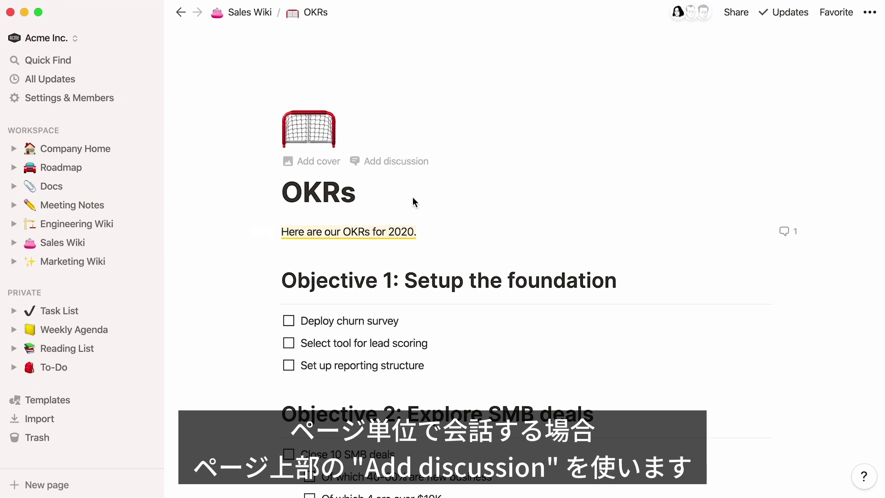
- Post a page discussion mentioning a teammate with ', please review' and a smiley emoji
click(392, 170)
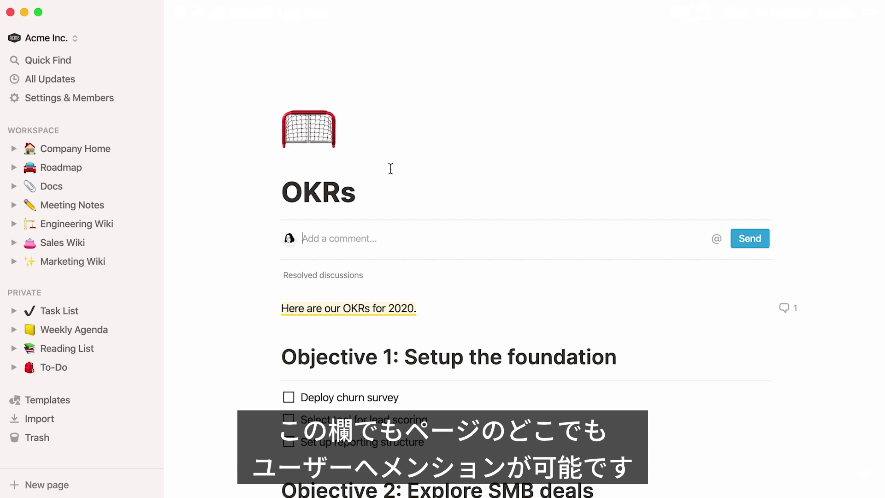
text(@pierre)
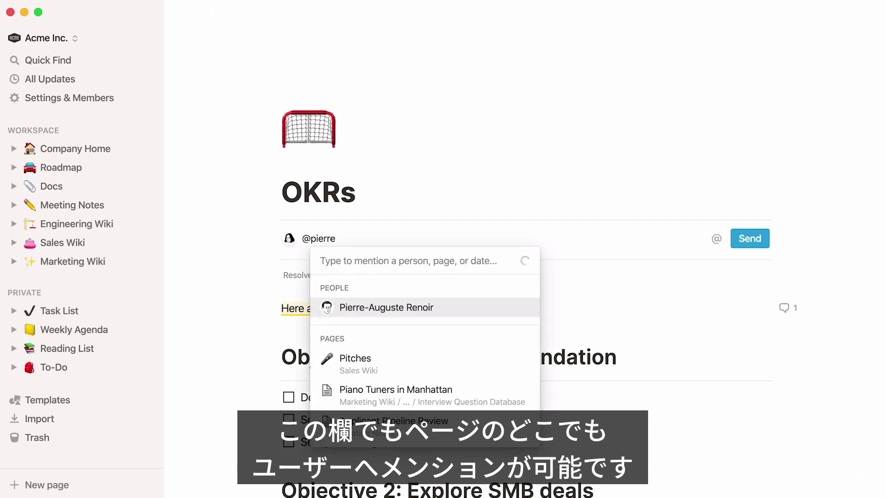
key(Return)
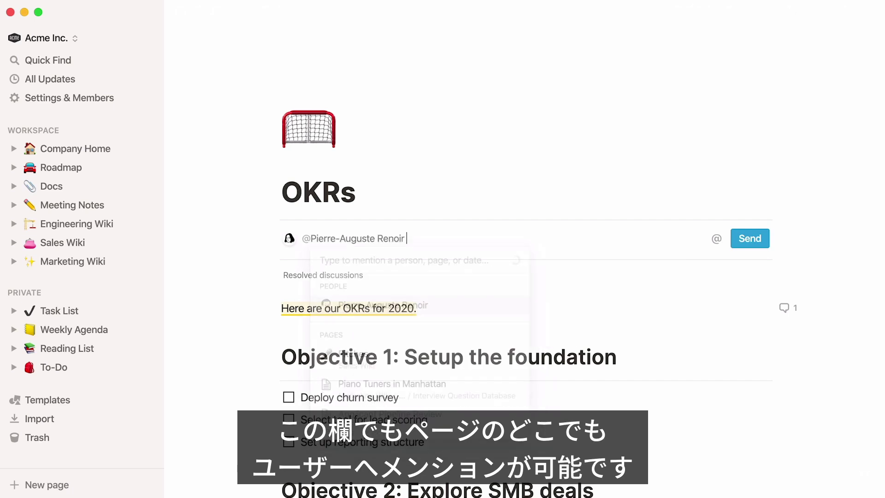
text(, )
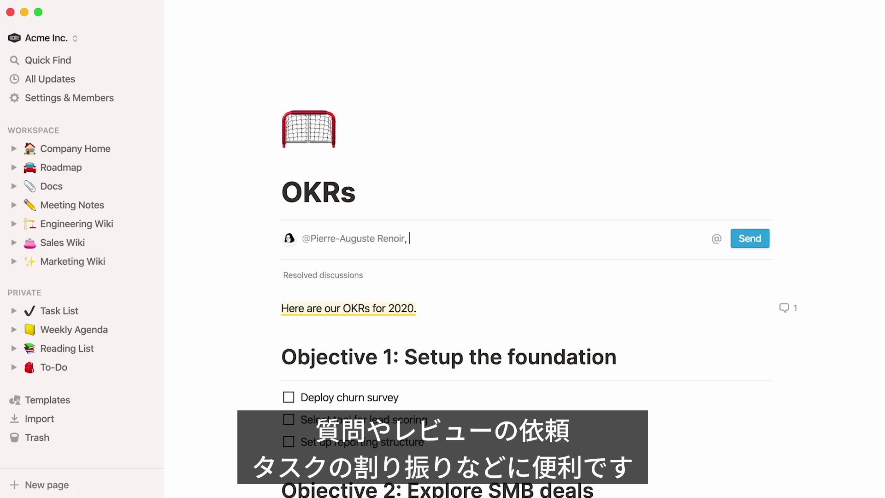
text(please review :))
key(Right)
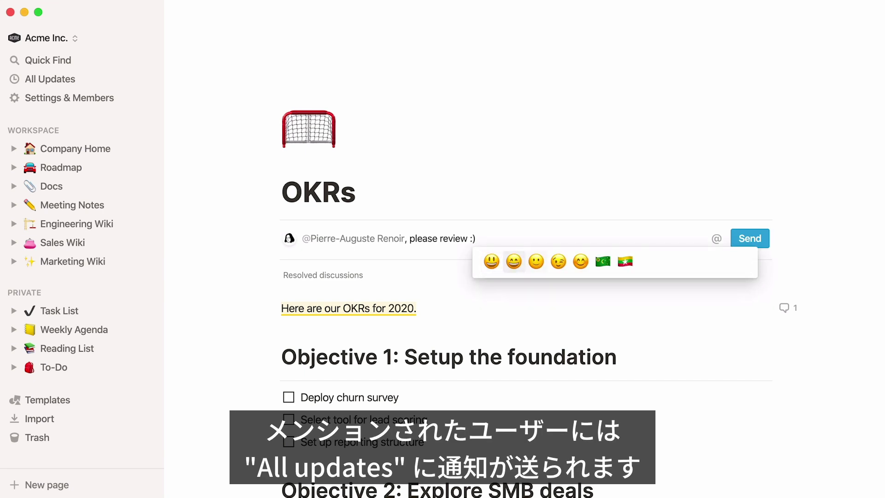
key(Right)
key(Return)
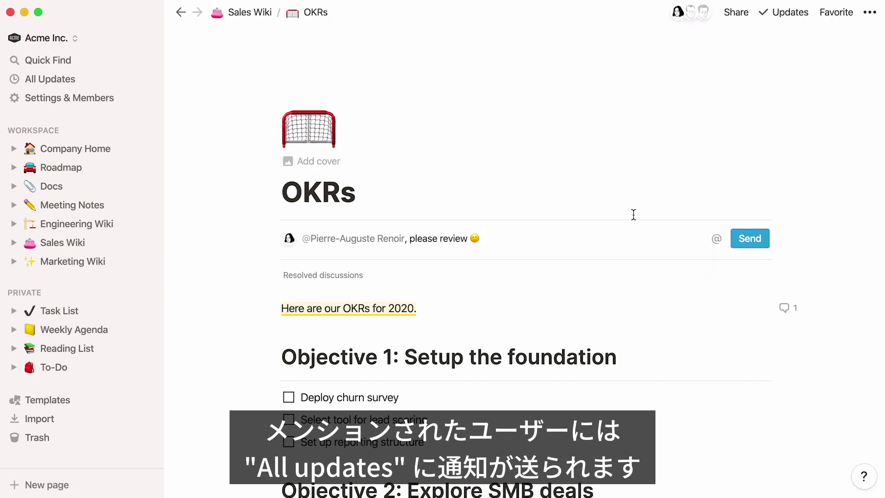
click(735, 239)
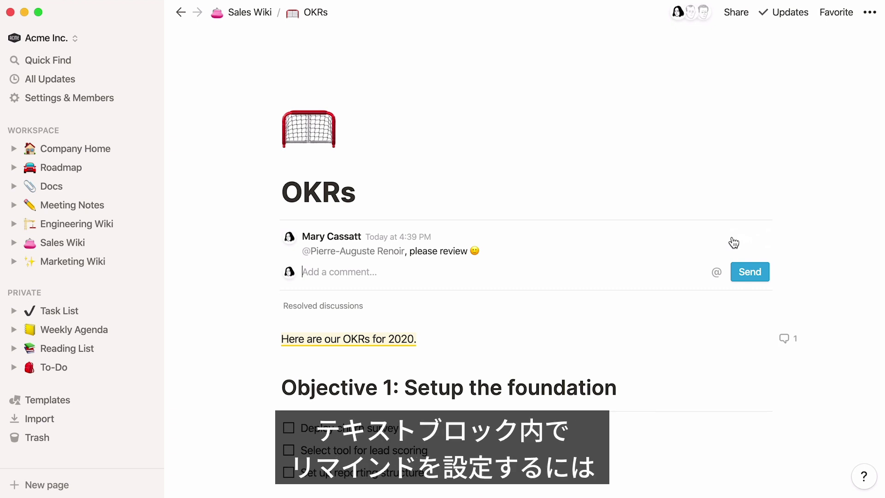
- Add 'To be included in the presentation slides' below the intro, reminding Tomorrow 10:15am and mentioning a teammate
click(518, 341)
key(Return)
text(To)
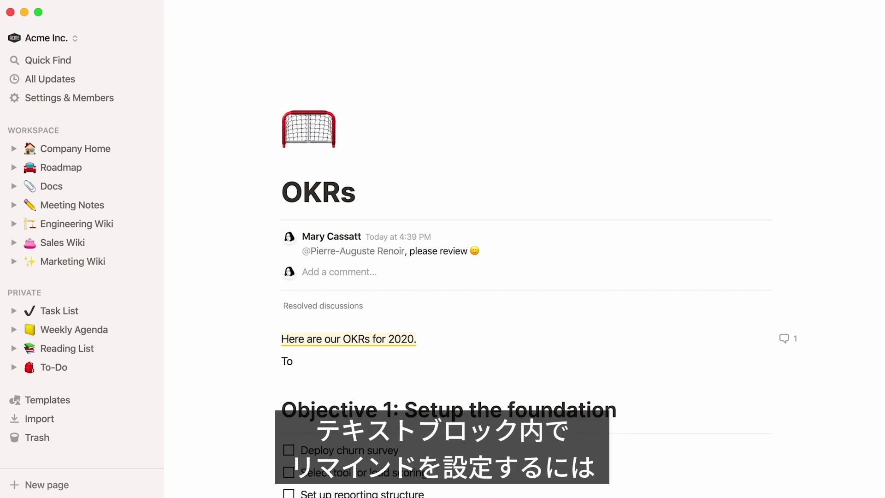
text( be included in the presentation slides)
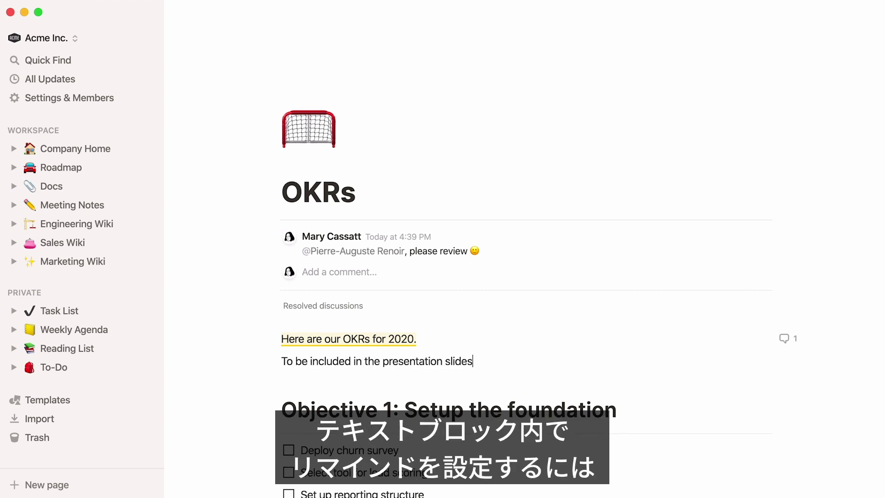
text( @remind tom)
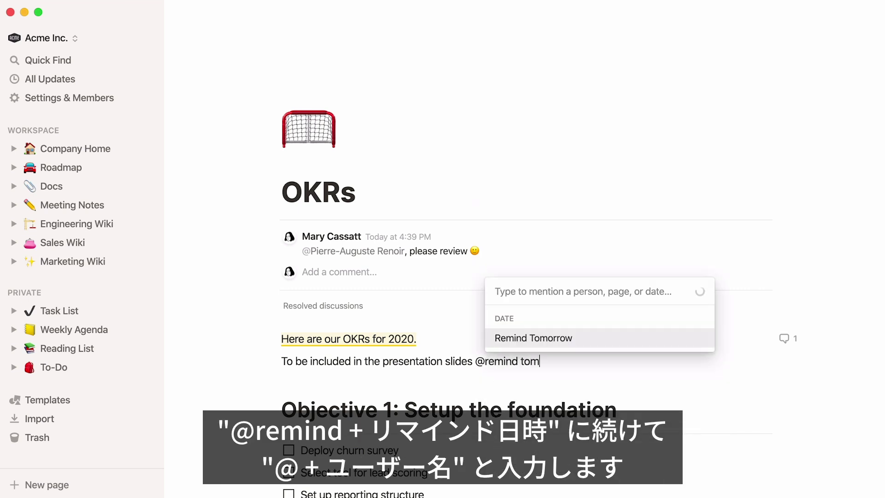
text(orrow 10:15am)
key(Return)
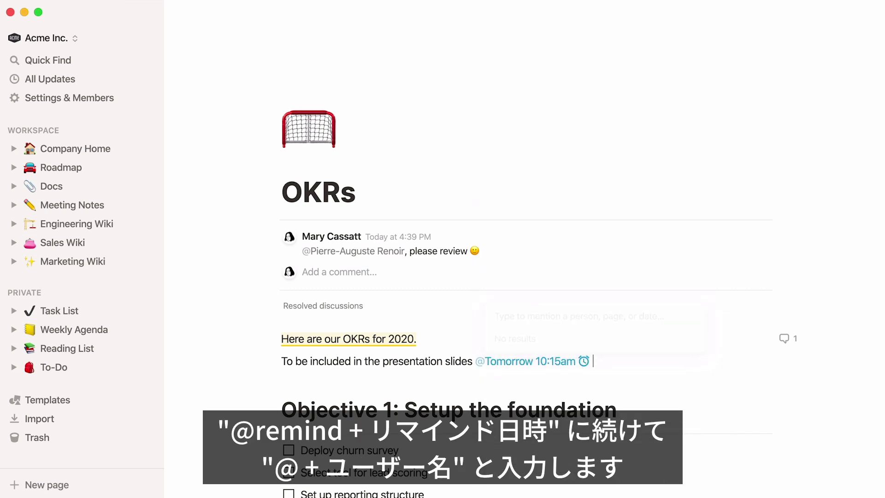
text(@berthe)
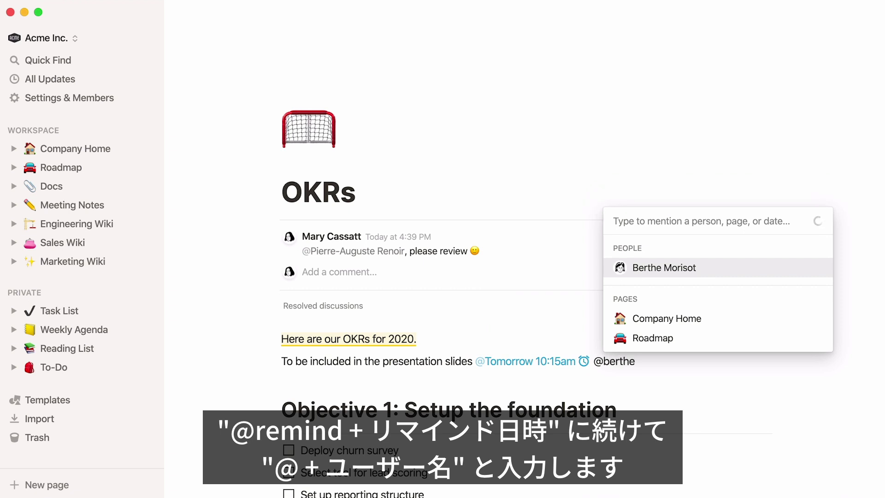
key(Return)
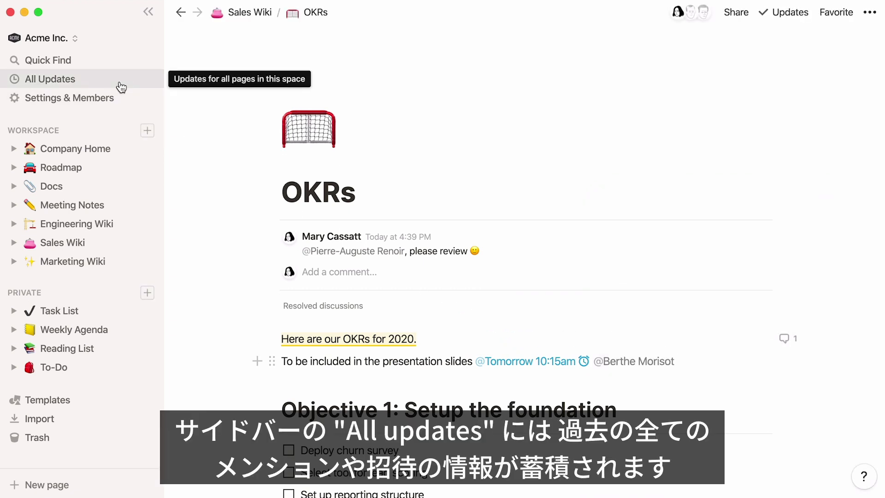
- Browse the All Updates Inbox and Following tabs, returning to the Inbox
click(121, 88)
scroll(167, 117, down, 1)
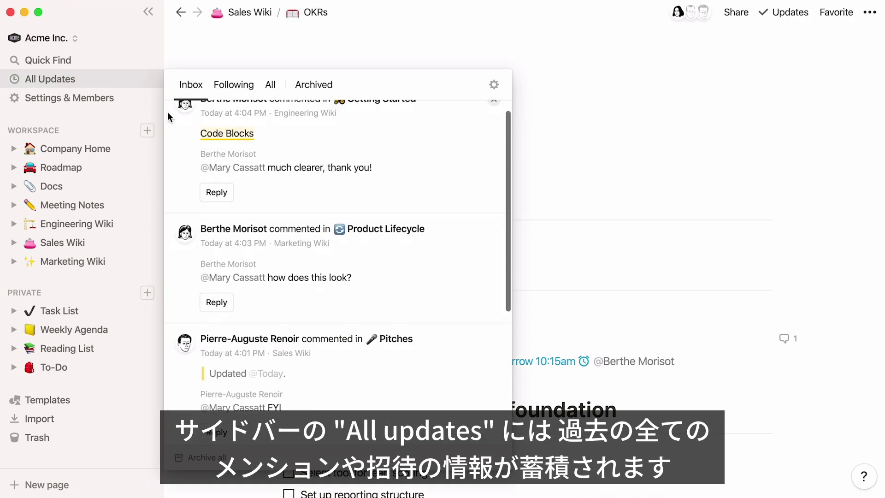
scroll(167, 114, down, 5)
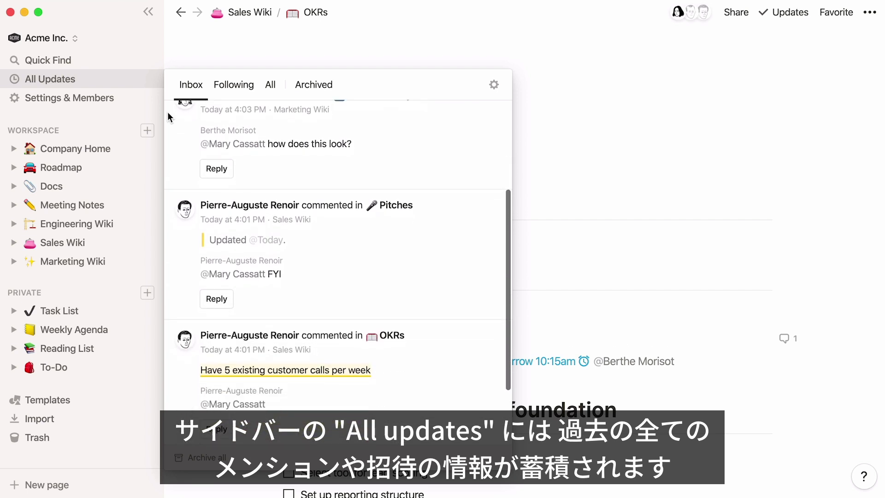
click(220, 90)
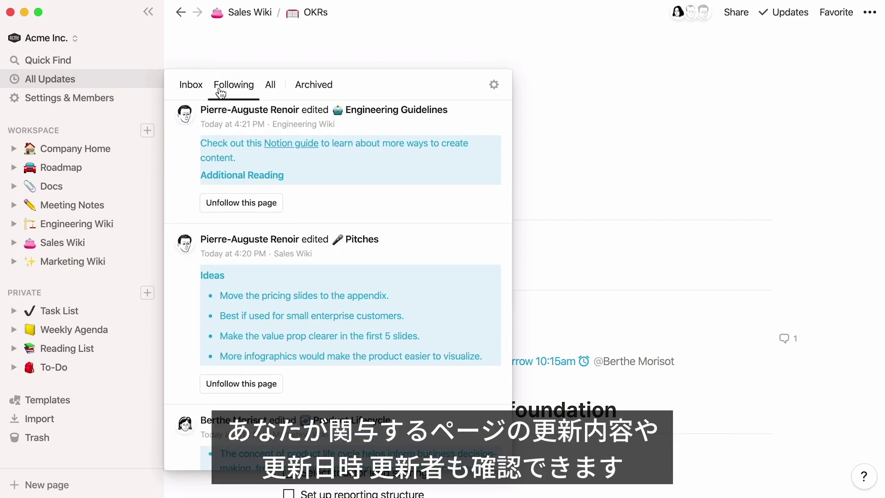
scroll(172, 143, down, 2)
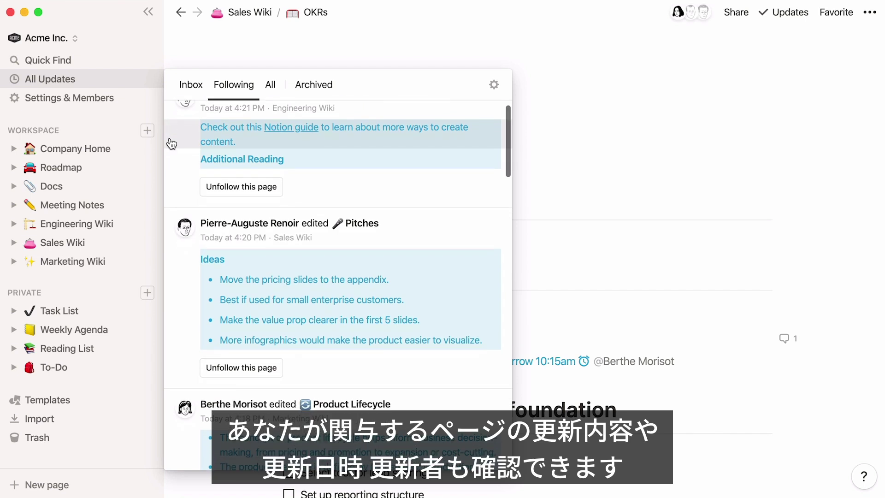
scroll(172, 143, down, 1)
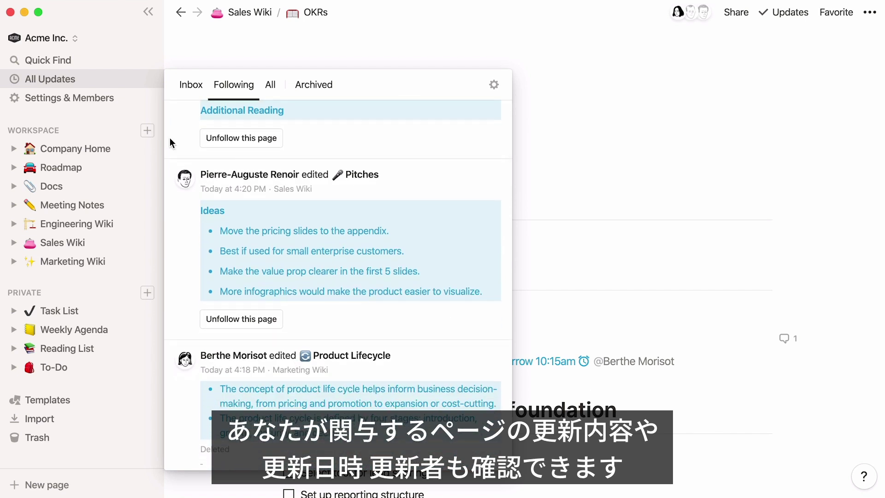
scroll(170, 137, up, 3)
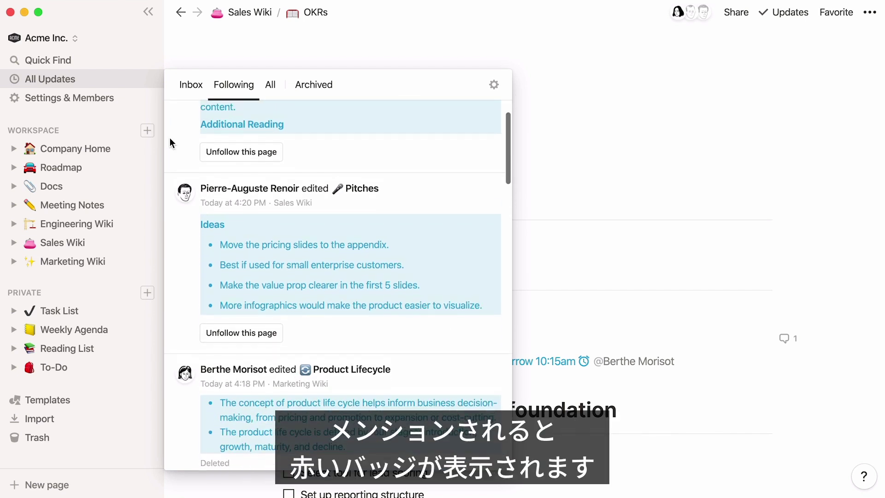
click(181, 90)
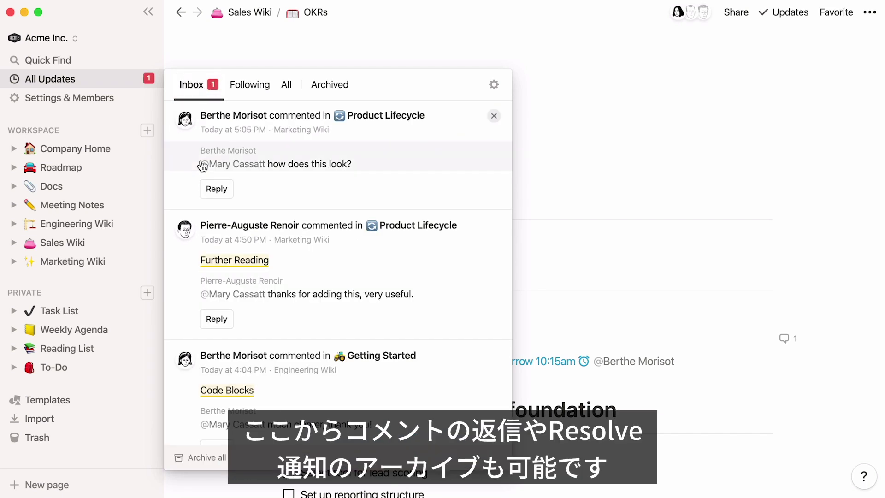
- Reply 'Much better!' to the Product Lifecycle comment, resolve it, and dismiss its notification
click(216, 189)
text(Much better!)
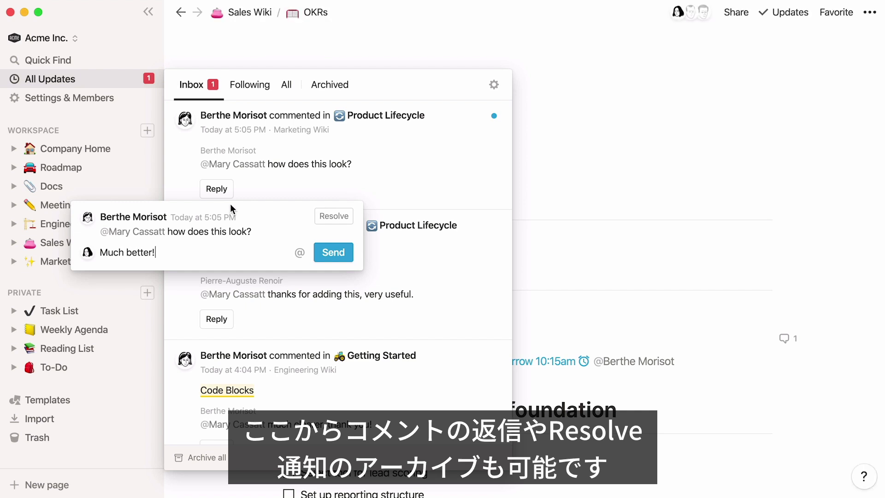
click(325, 257)
click(344, 221)
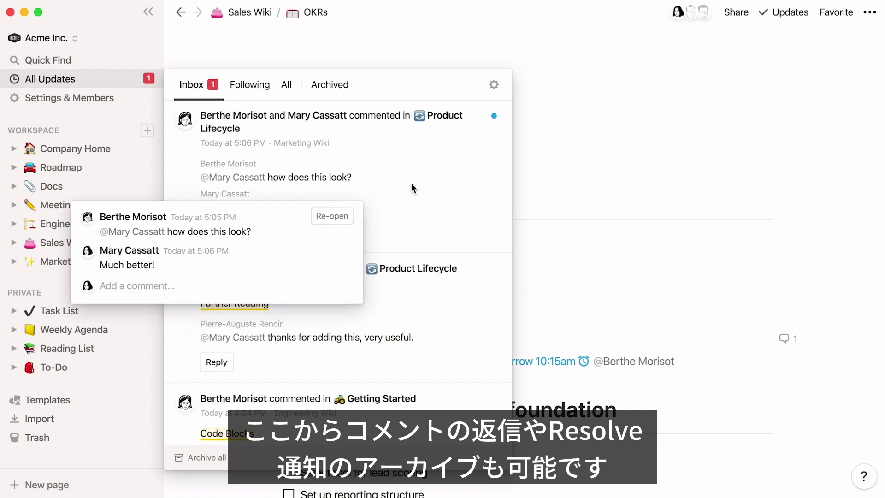
click(494, 115)
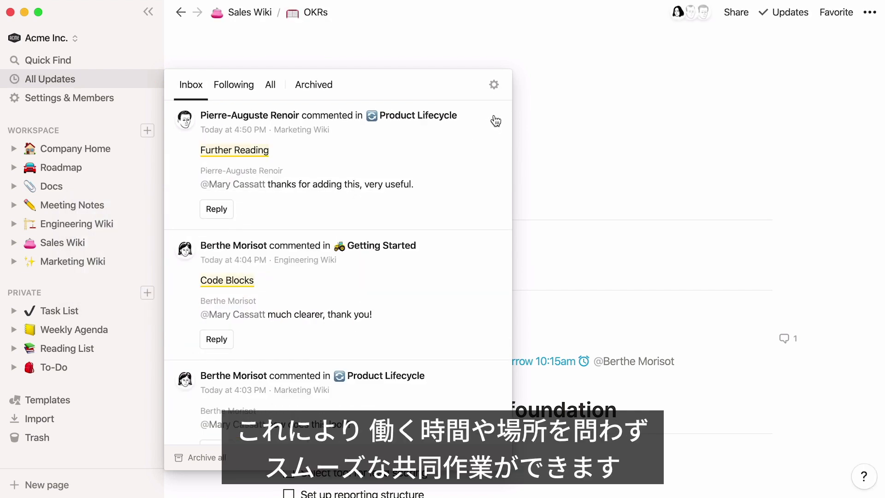
- Close All Updates, step forward to Stand-up 20-05-2020, then back to the OKRs page
click(571, 59)
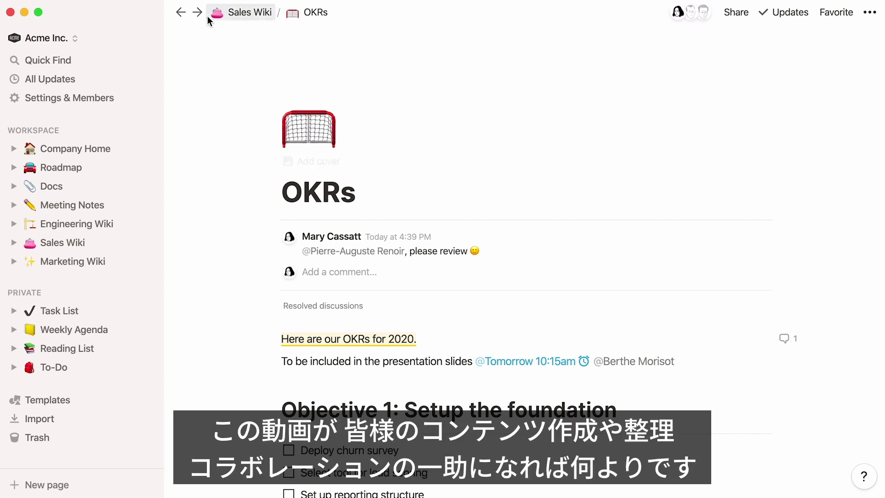
click(198, 14)
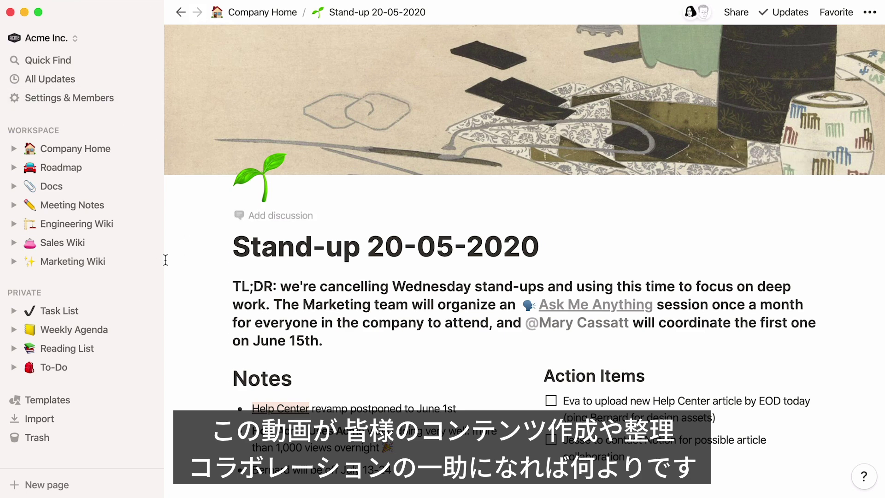
click(181, 13)
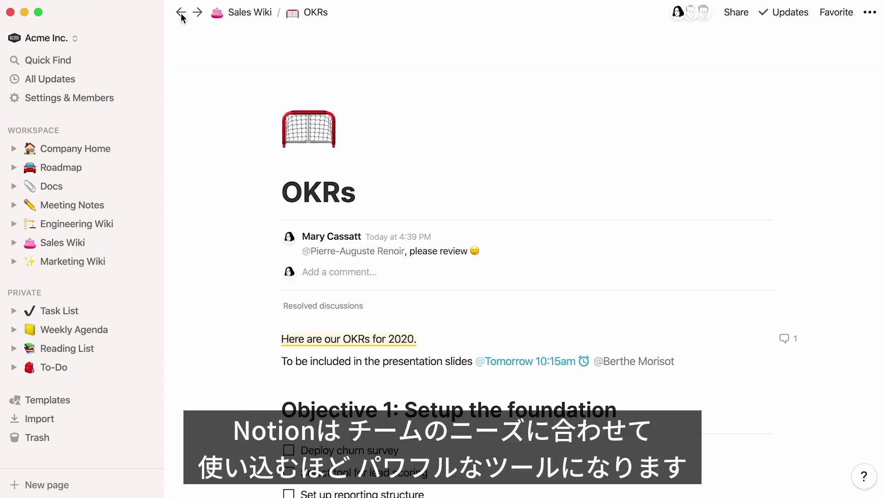